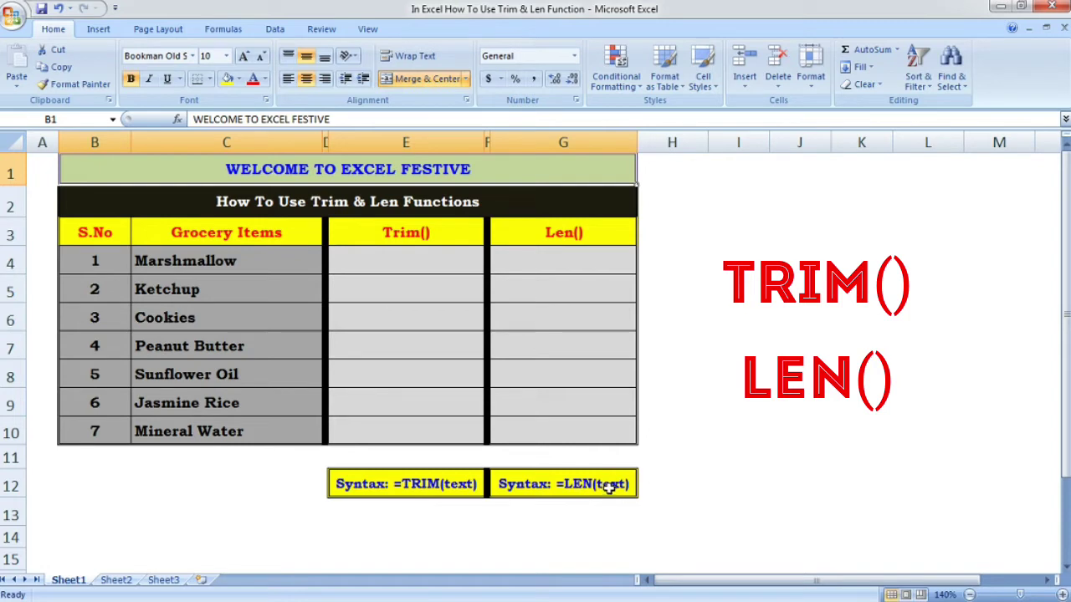
Enter =TRIM(C4) in E4 so it returns Marshmallow, then compare E4 with C4.
left_click(421, 257)
type("=")
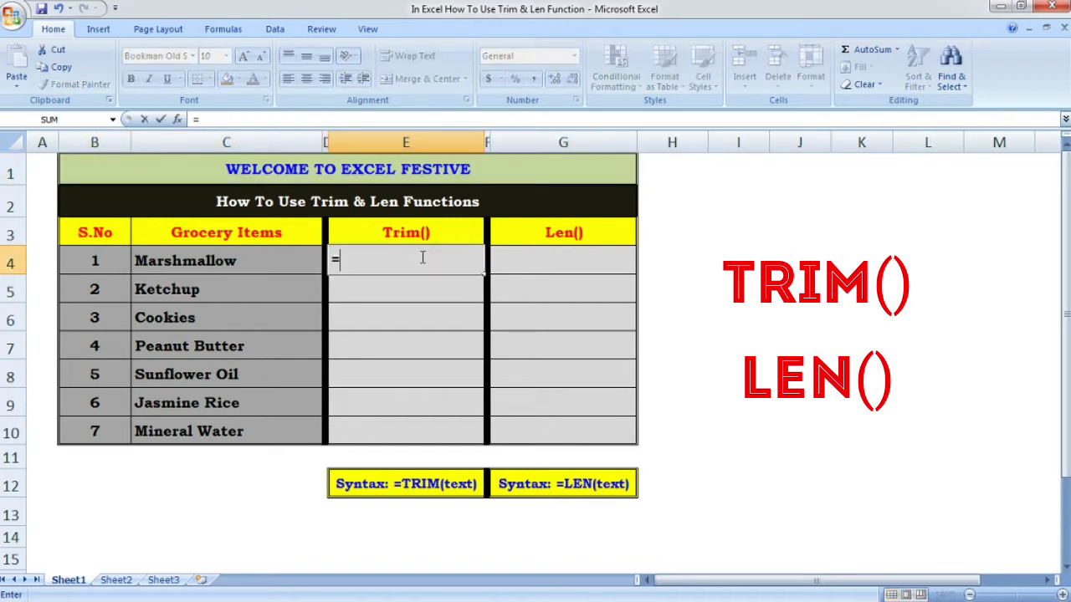
type("trim")
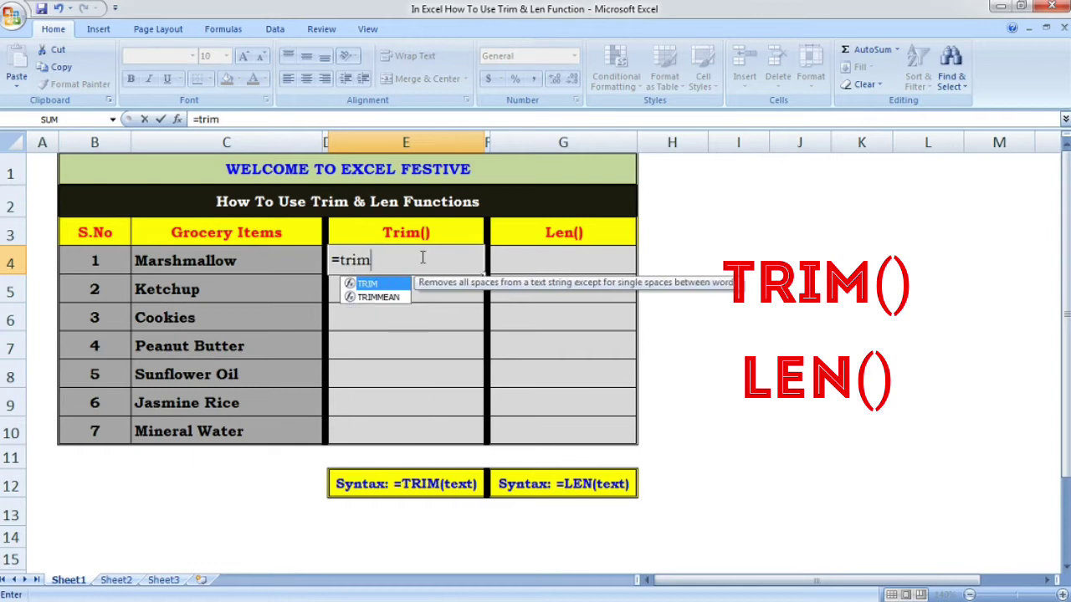
type("(")
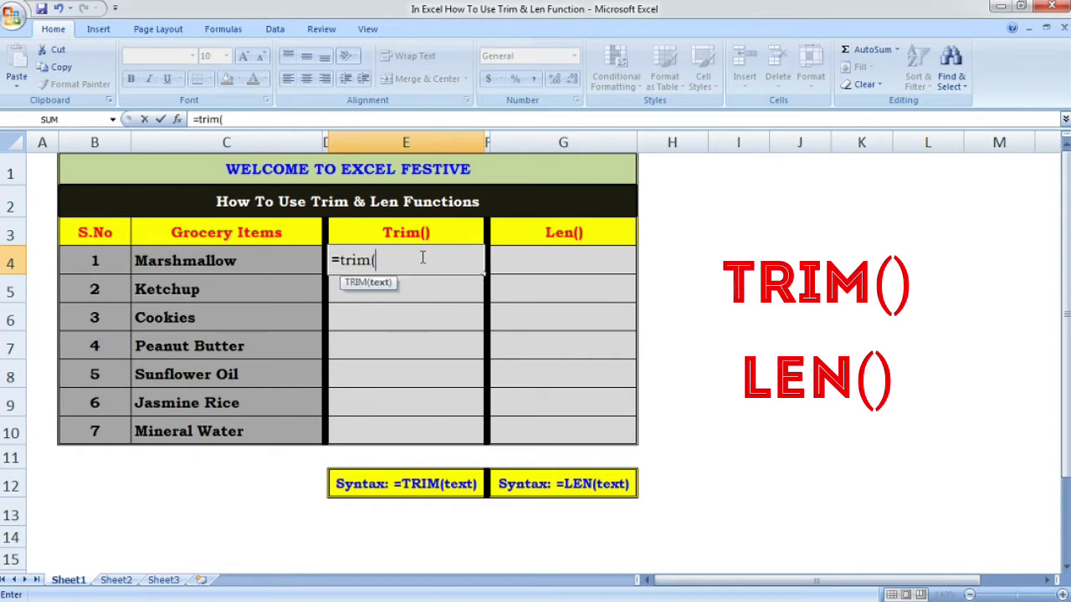
left_click(277, 262)
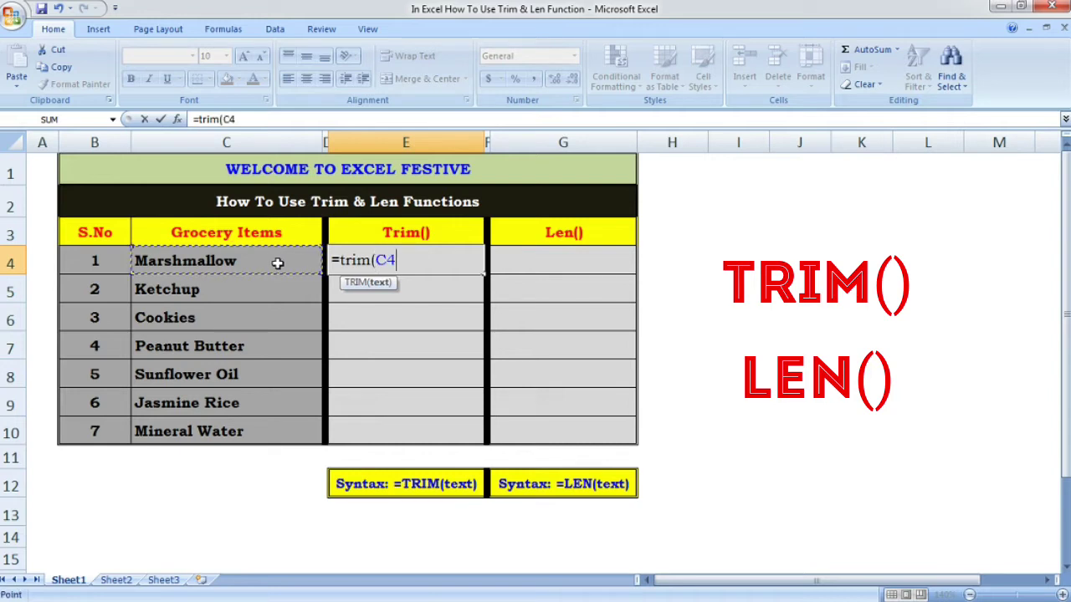
type(")")
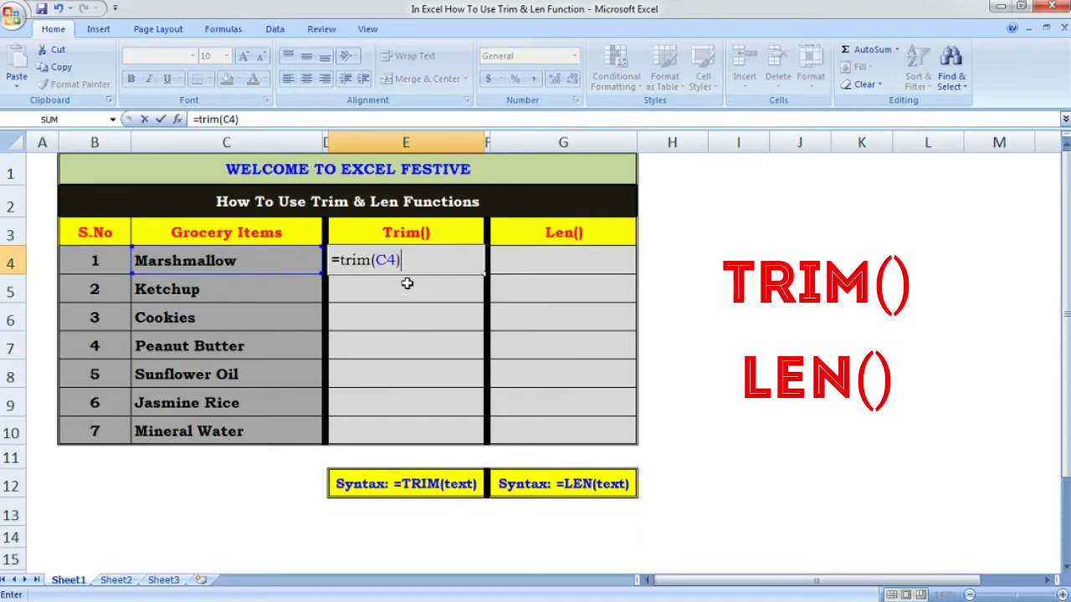
key("Return")
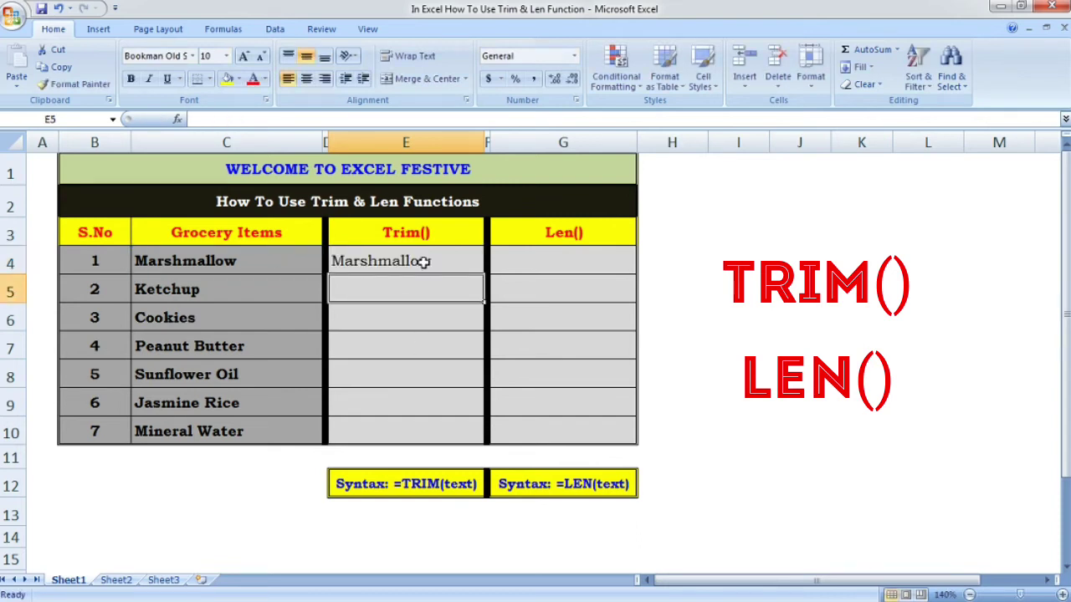
left_click(423, 261)
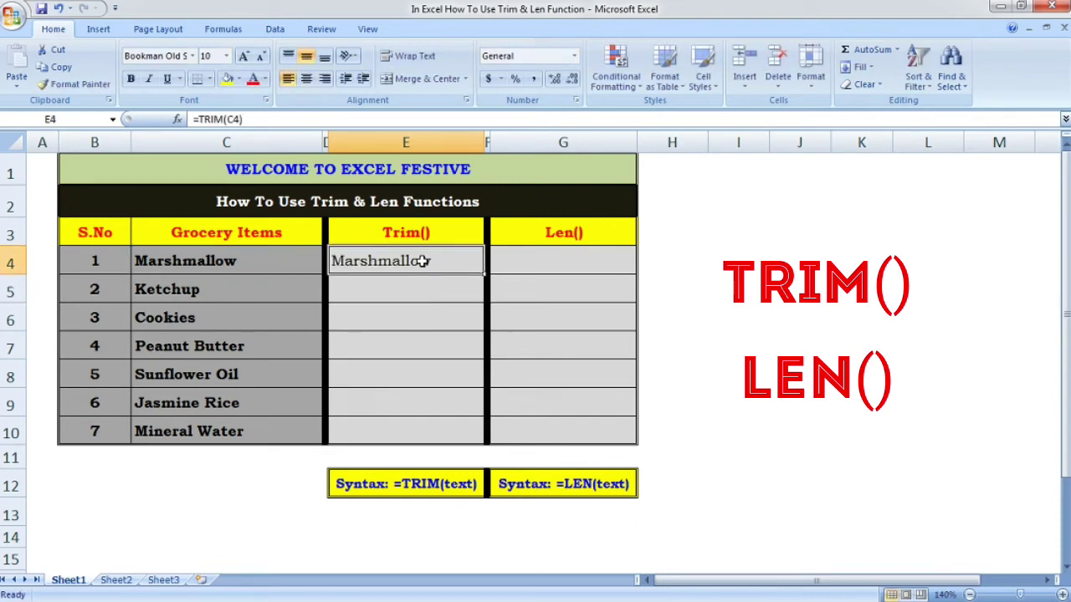
left_click(182, 261)
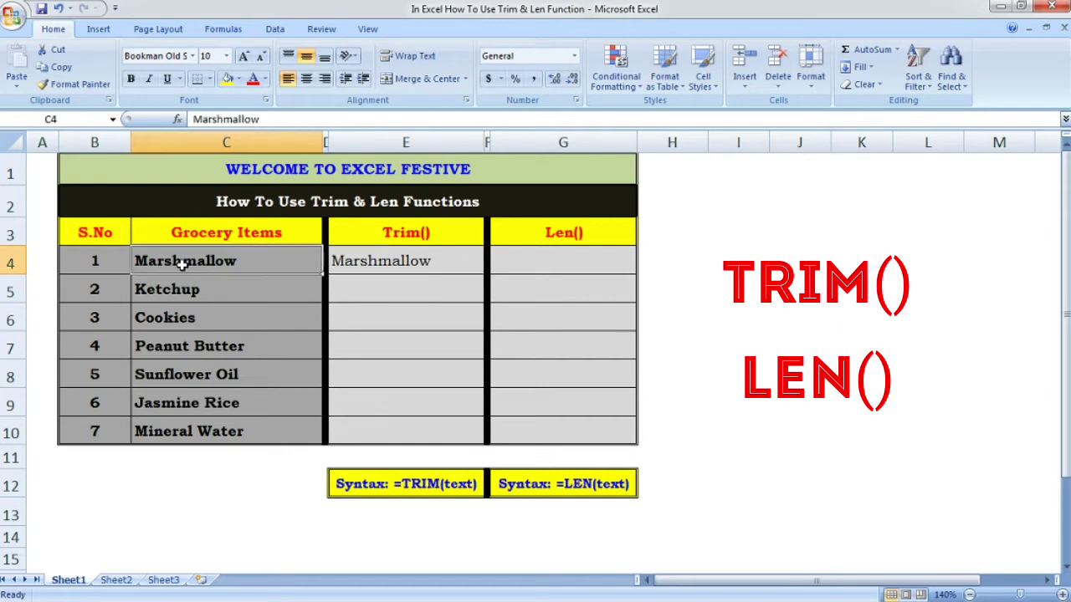
left_click(369, 261)
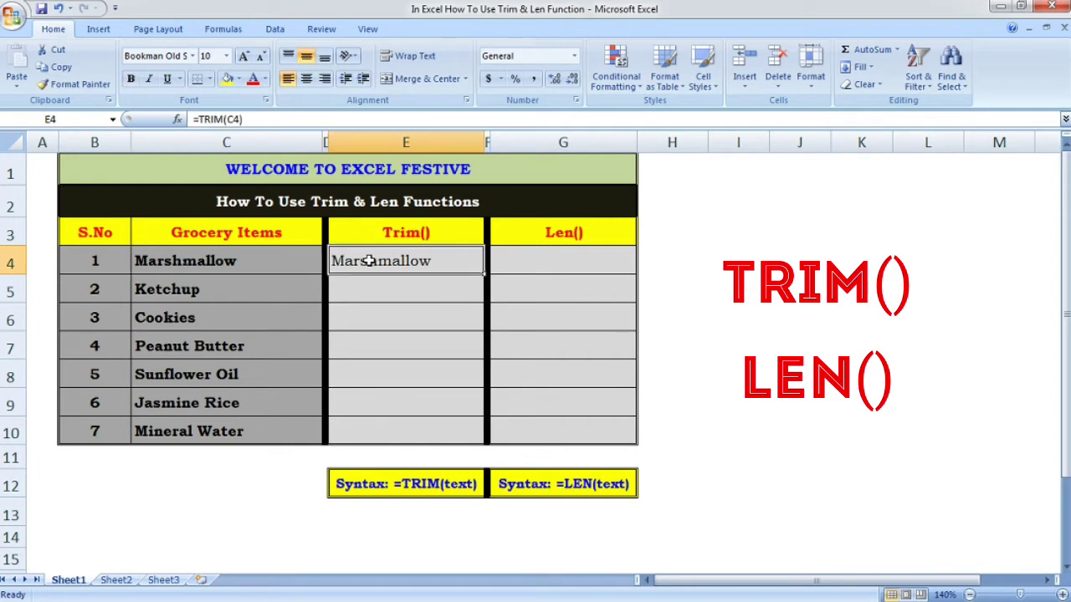
Pad Marshmallow in C4 with leading spaces, confirm E4 still trims it, and start padding Ketchup.
double_click(244, 261)
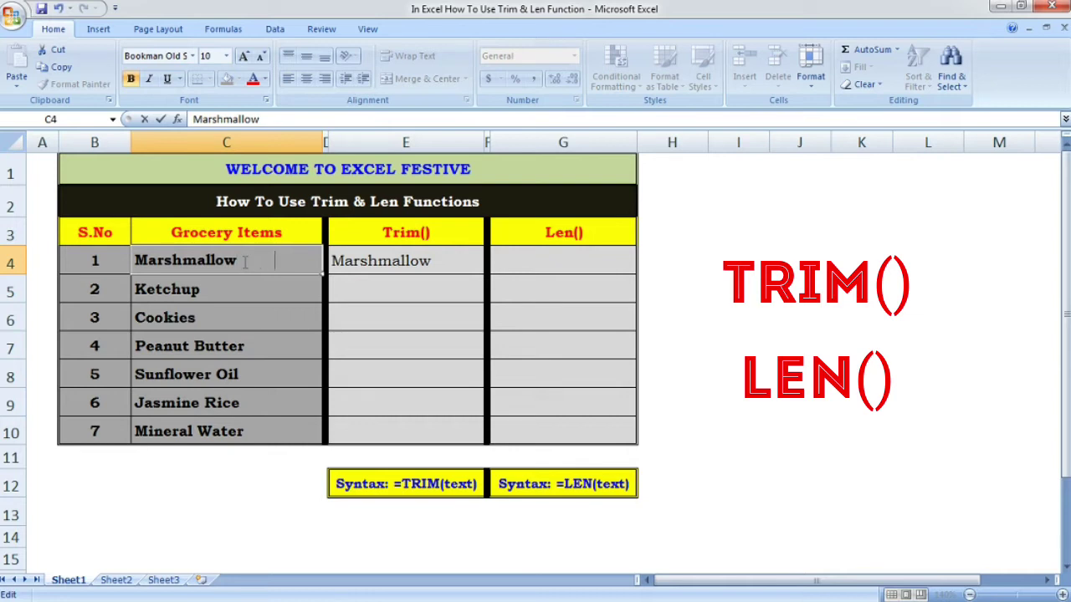
key("Return")
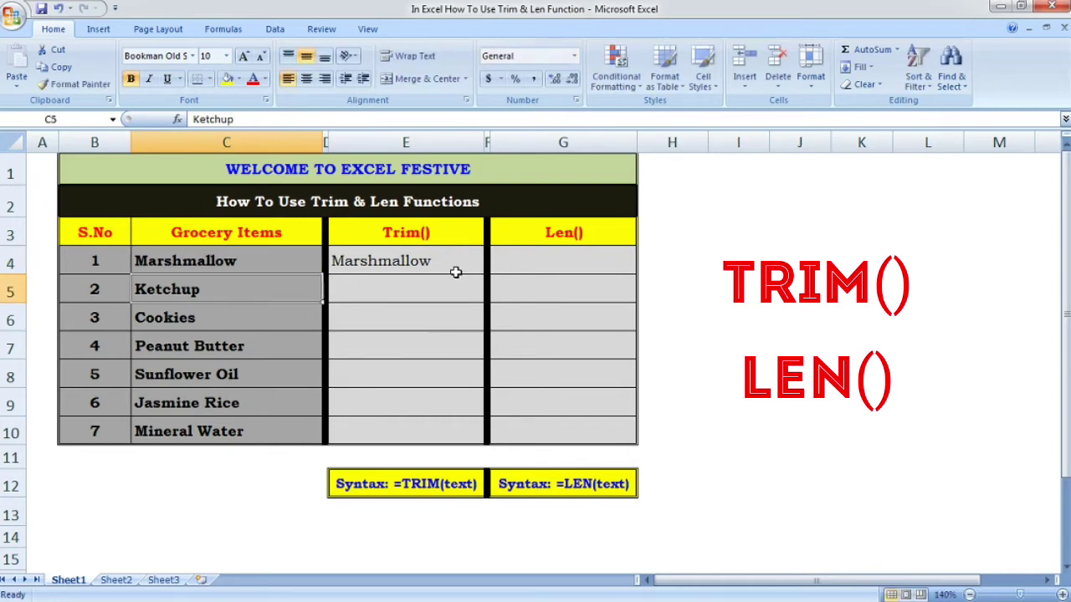
double_click(137, 260)
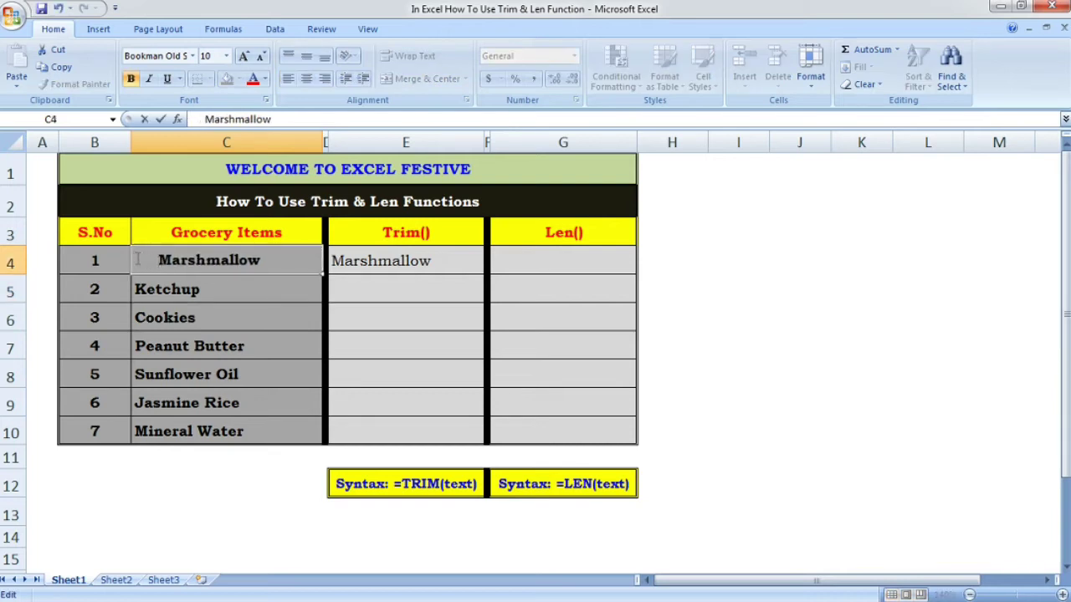
key("Return")
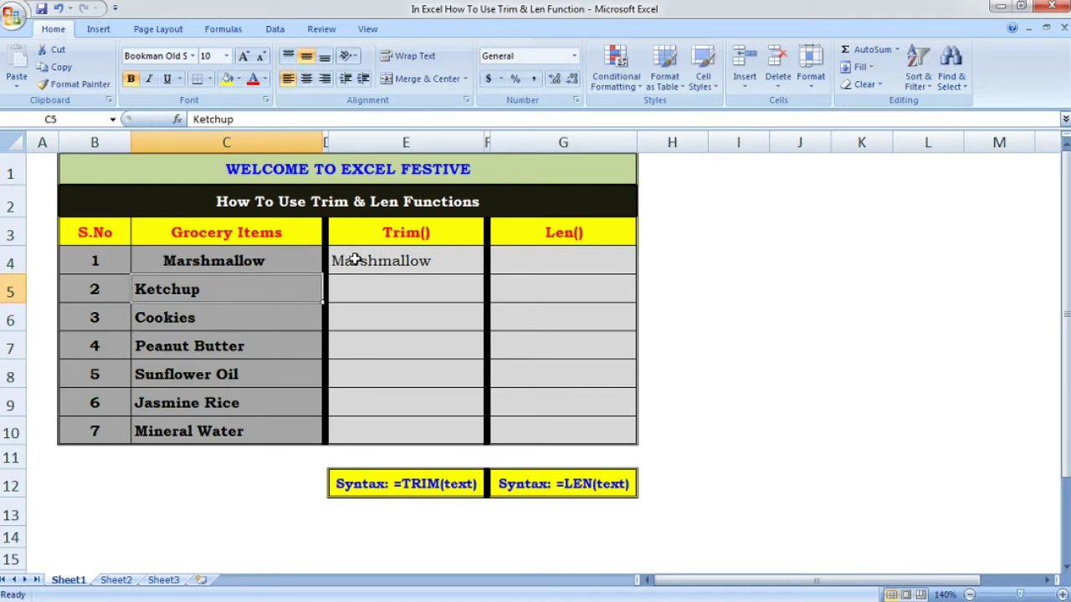
left_click(354, 256)
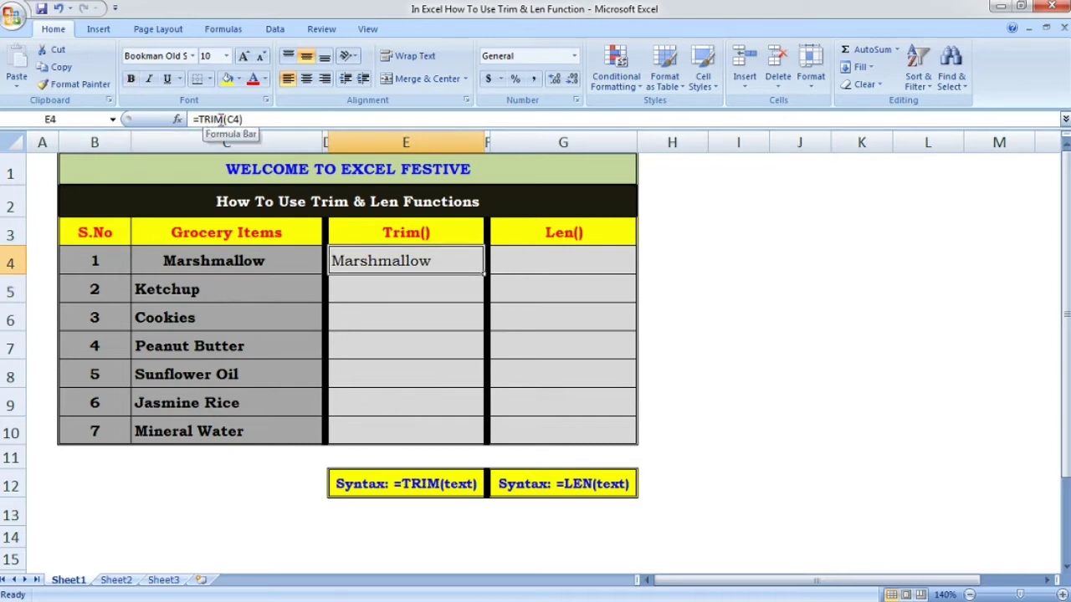
left_click(215, 279)
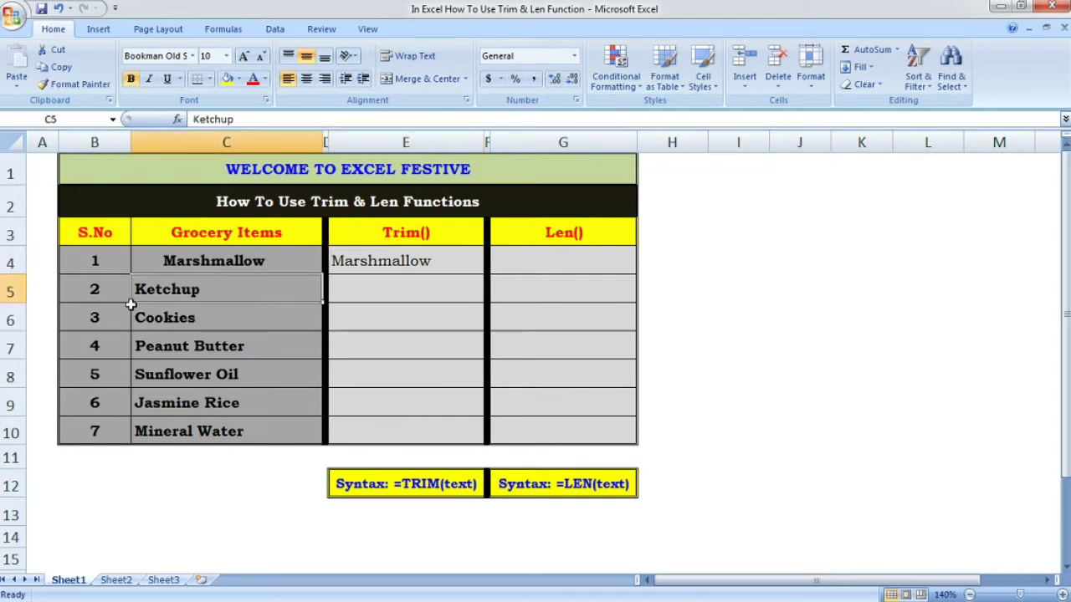
double_click(133, 288)
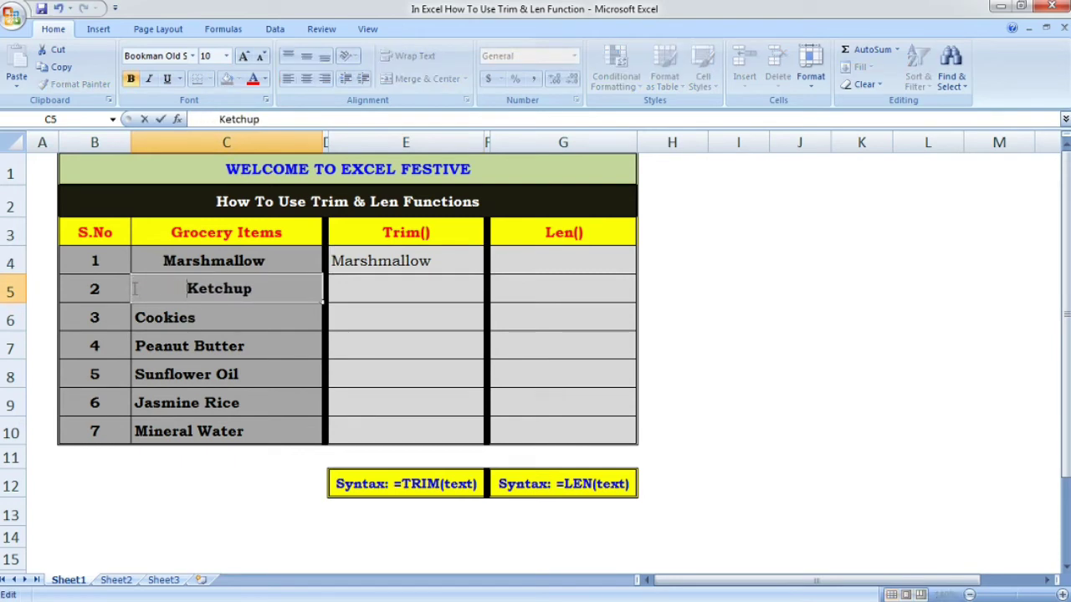
Enter =TRIM(C5) in E5 for the padded Ketchup entry.
left_click(395, 287)
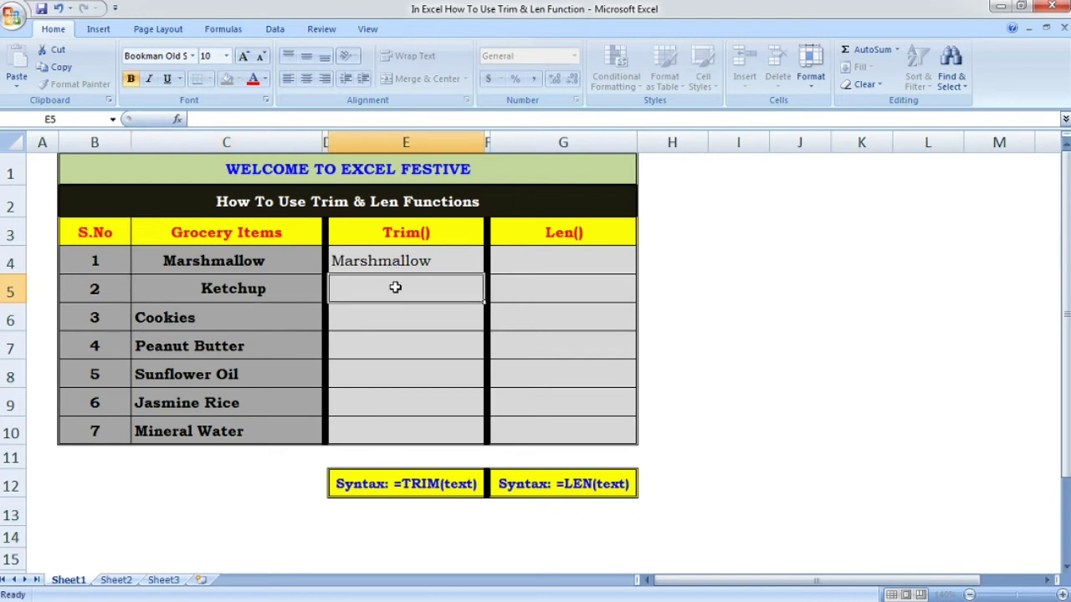
type("=trim")
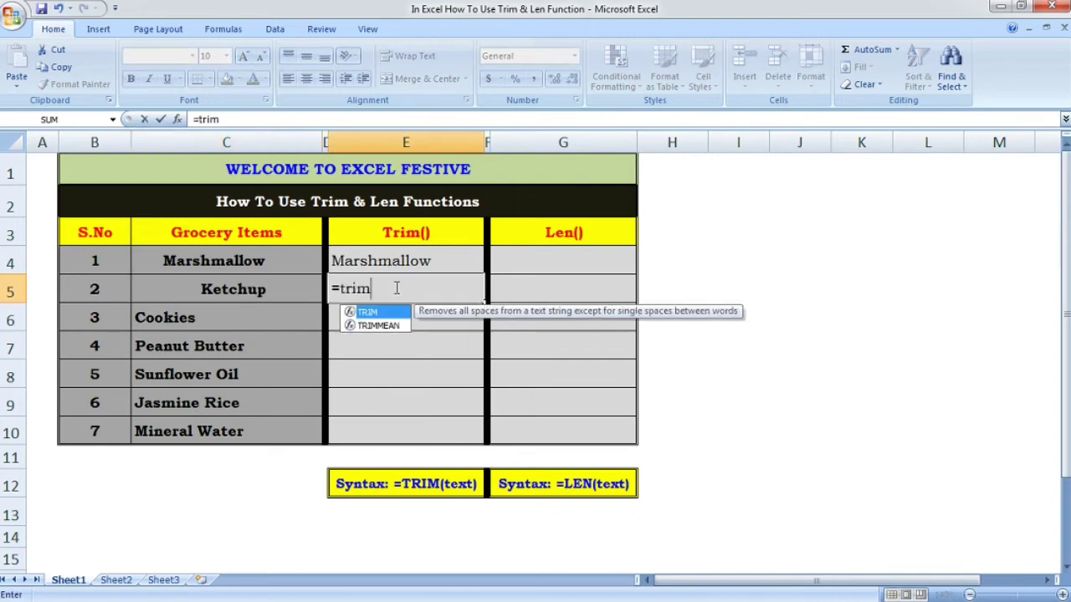
type("(")
key("Left")
key("Left")
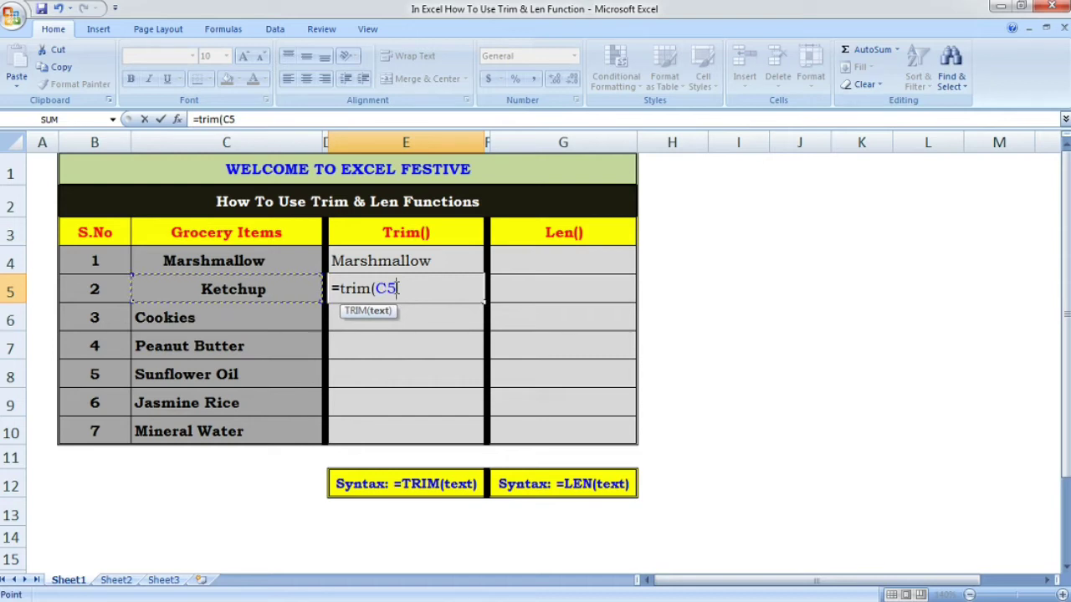
type(")")
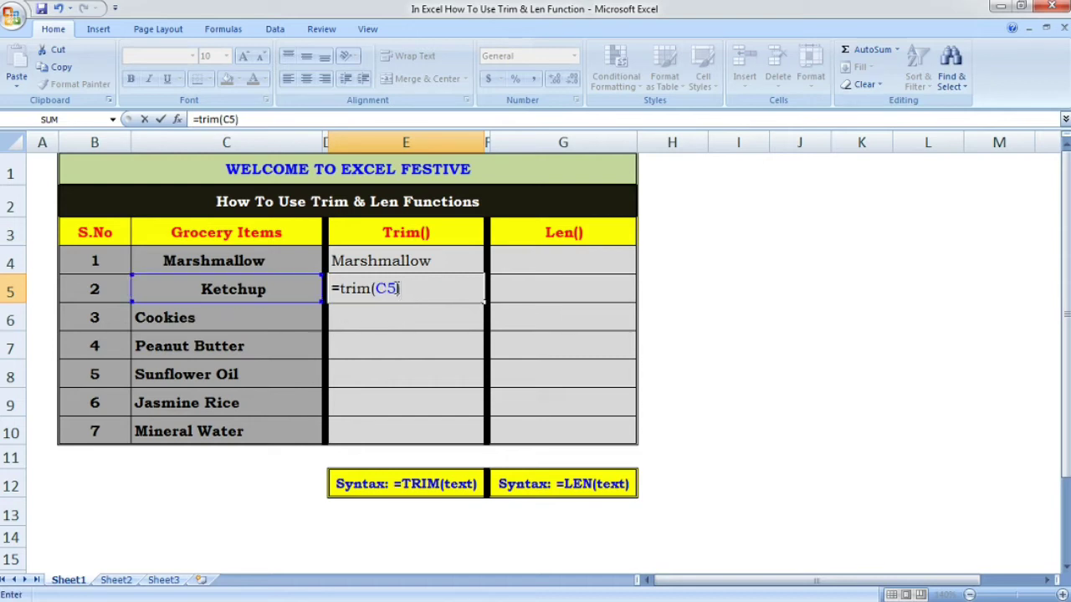
key("Return")
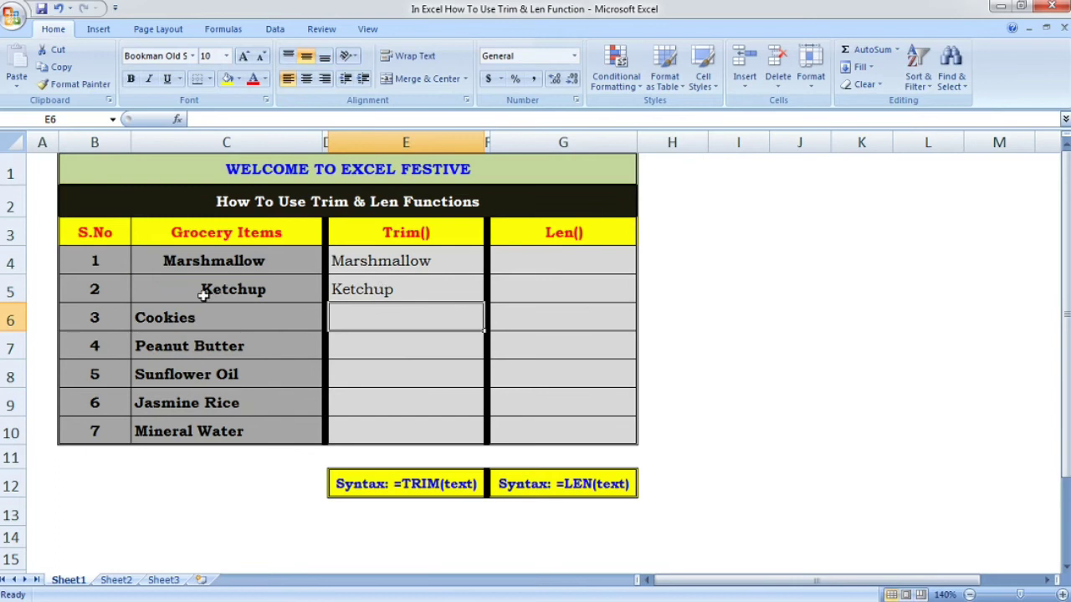
Fill the TRIM formula from E5 down to E6 so Cookies is trimmed too.
double_click(175, 290)
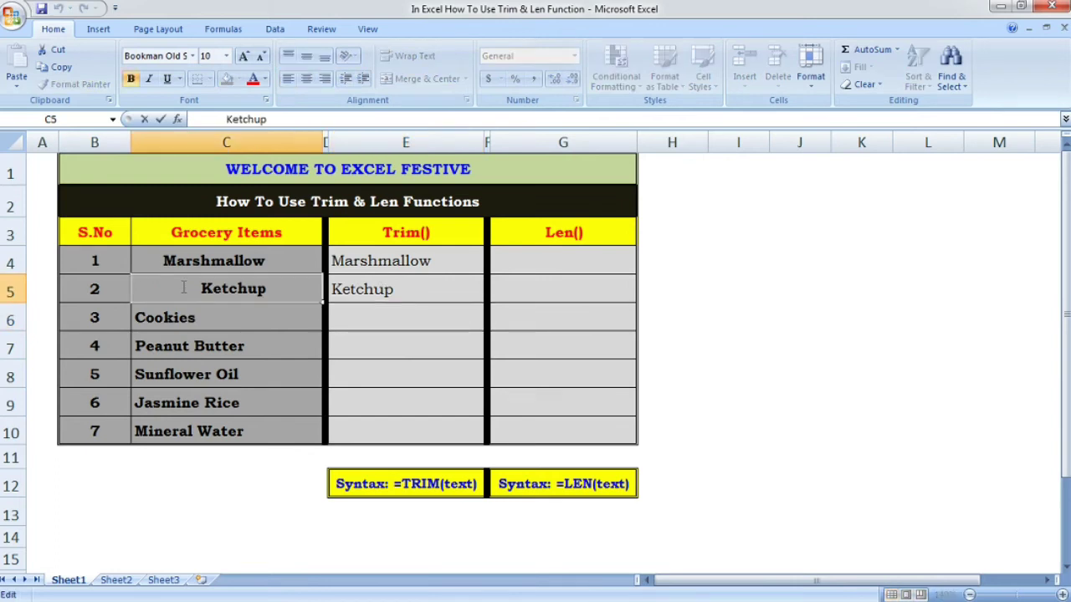
left_click(335, 288)
left_click_drag(483, 305, 477, 324)
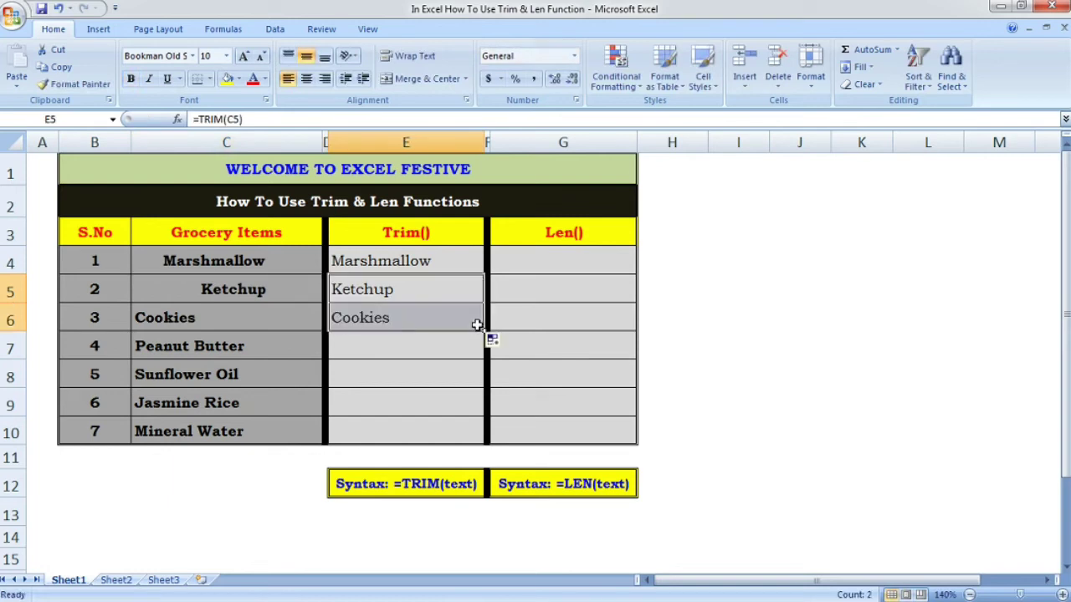
left_click(415, 315)
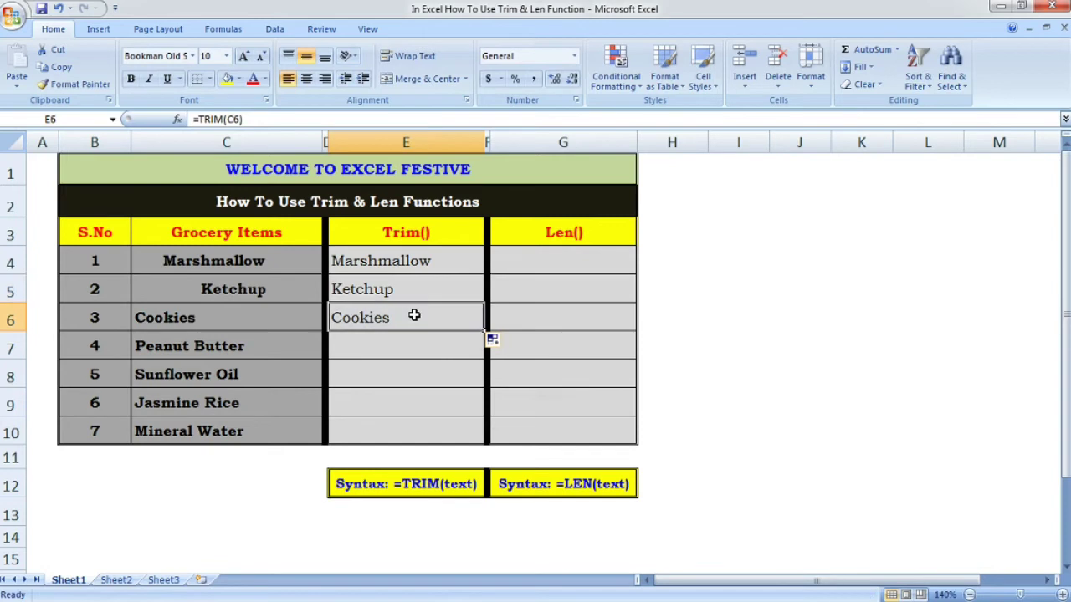
Add leading spaces to Cookies in C6 and extra spaces before and between Peanut Butter in C7.
double_click(142, 317)
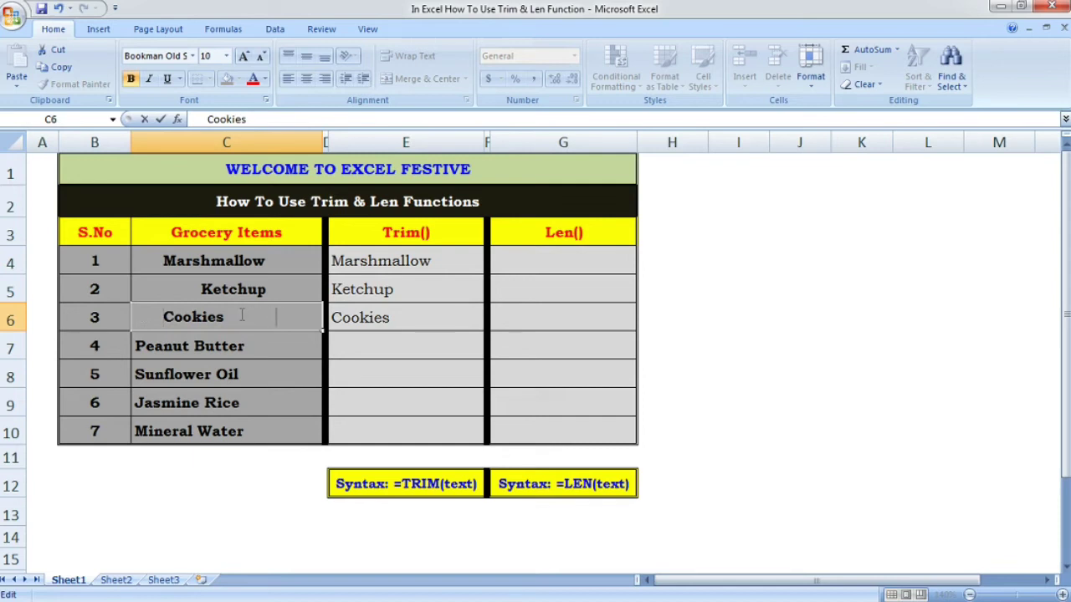
left_click(369, 334)
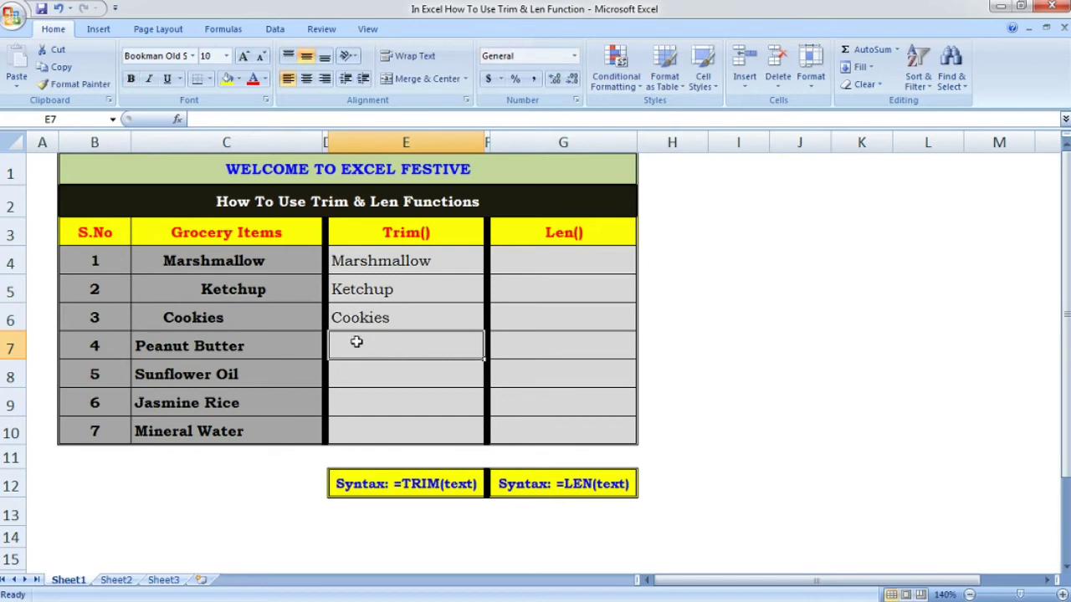
double_click(194, 345)
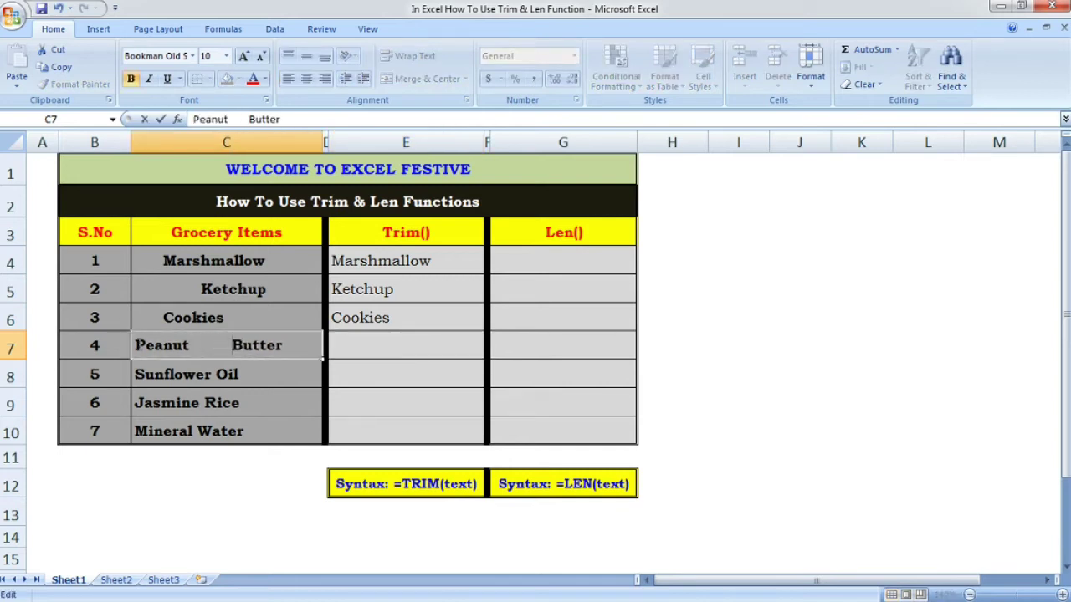
key("Return")
Enter =TRIM(C7) in E7 to return the cleaned Peanut Butter name.
left_click(366, 351)
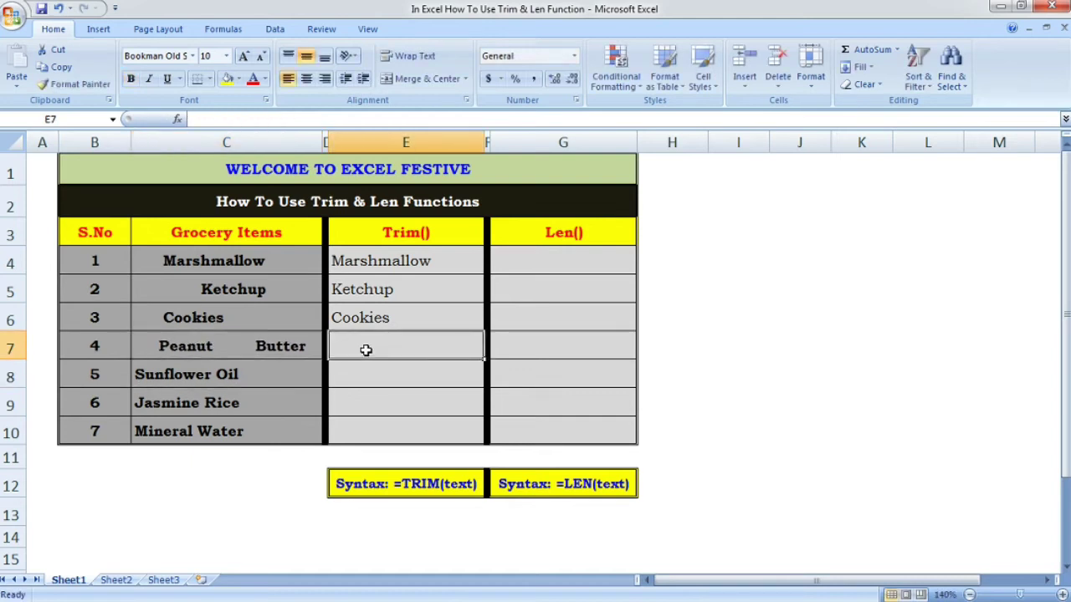
type("=trim")
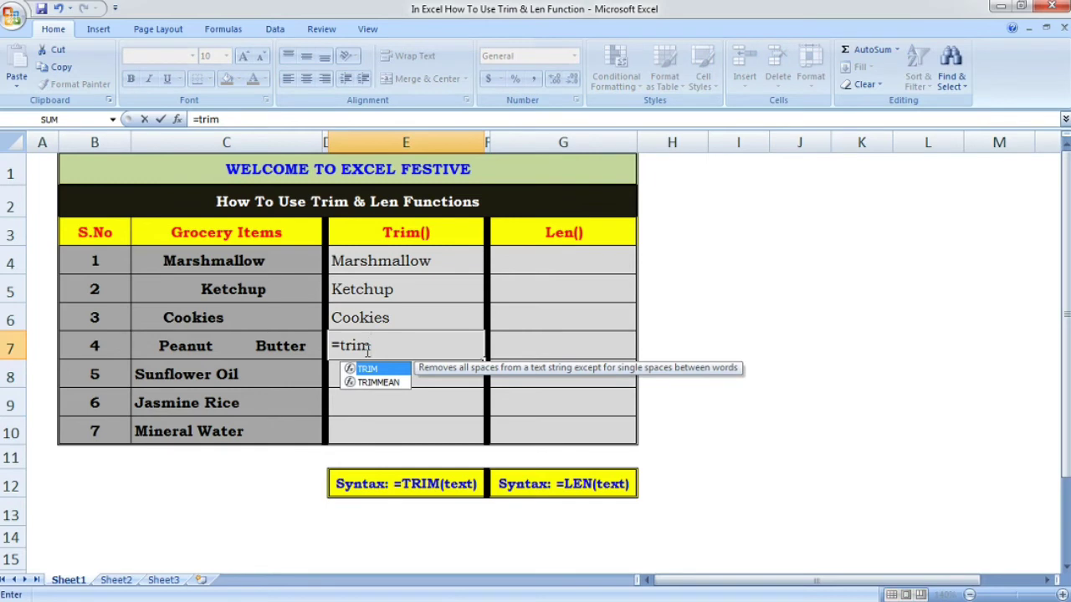
type("(")
left_click(265, 345)
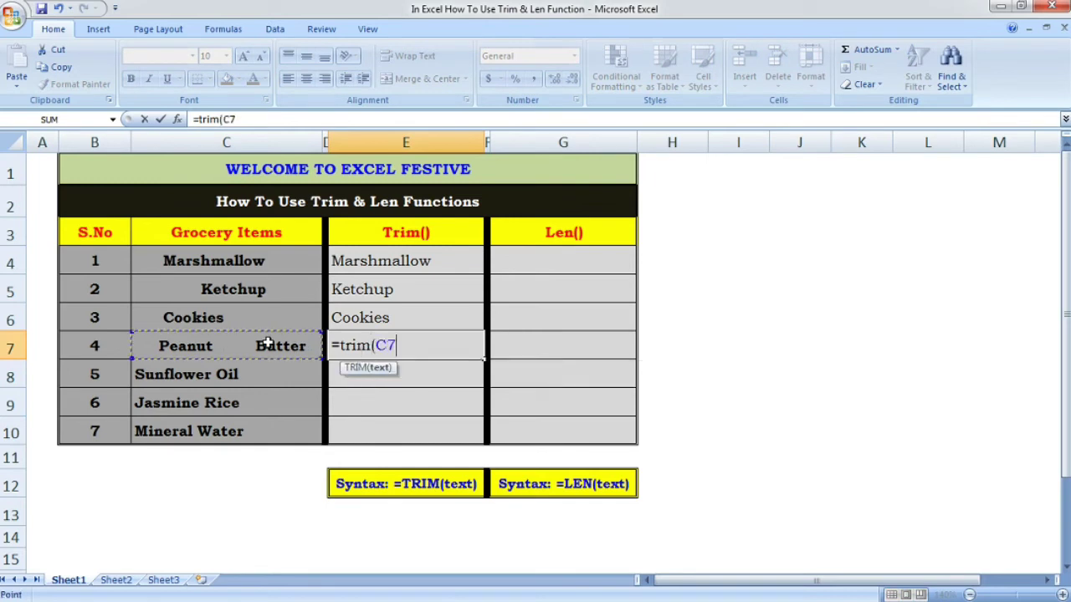
type(")")
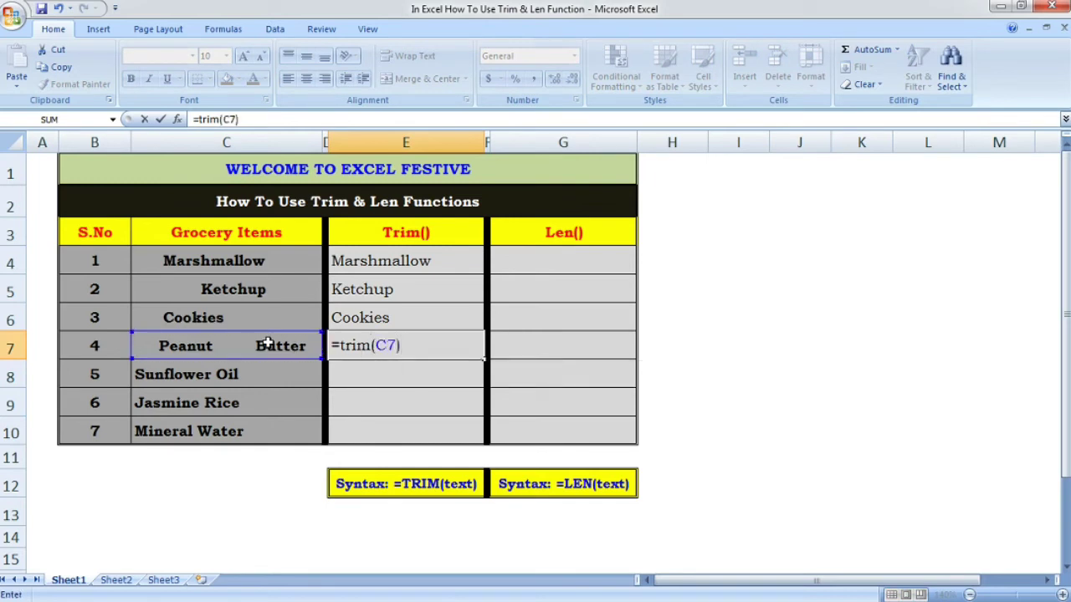
key("Return")
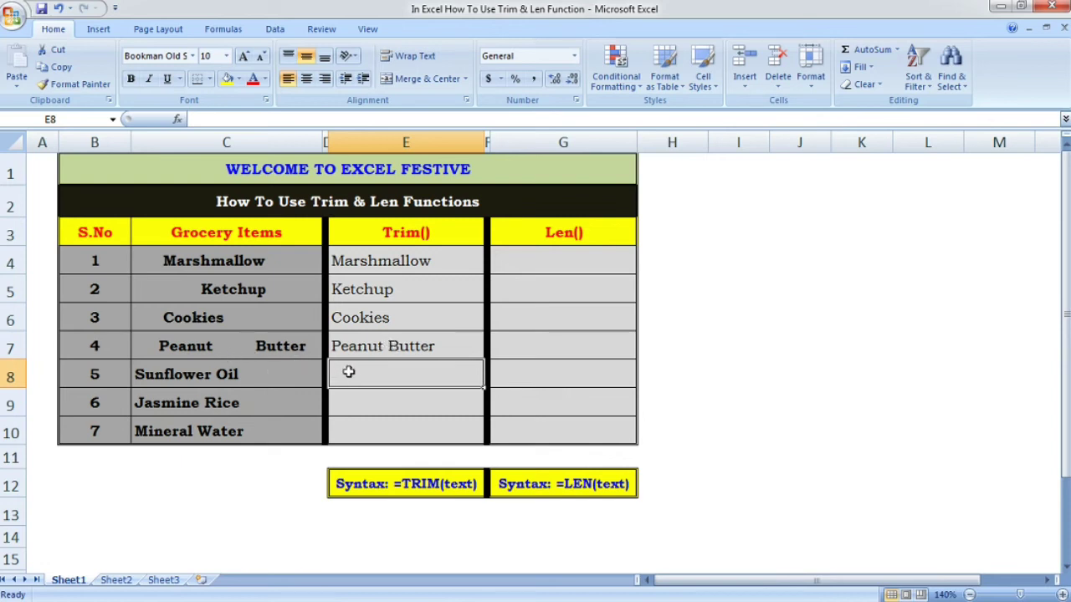
left_click(391, 352)
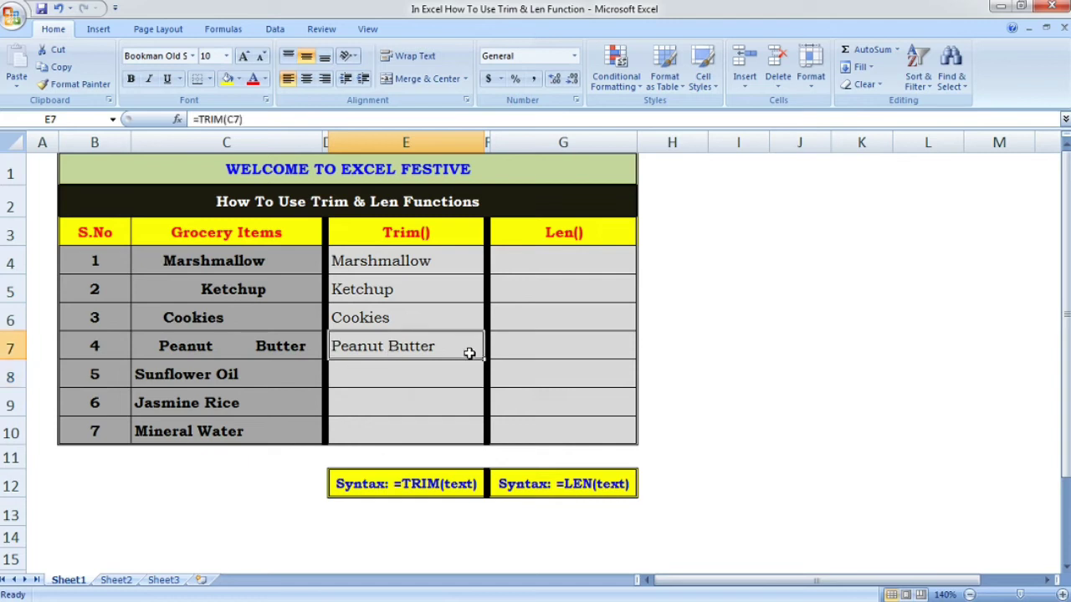
Fill the TRIM formula from E7 down to E10 and pad Sunflower Oil in C8 with spaces.
left_click_drag(484, 358, 485, 443)
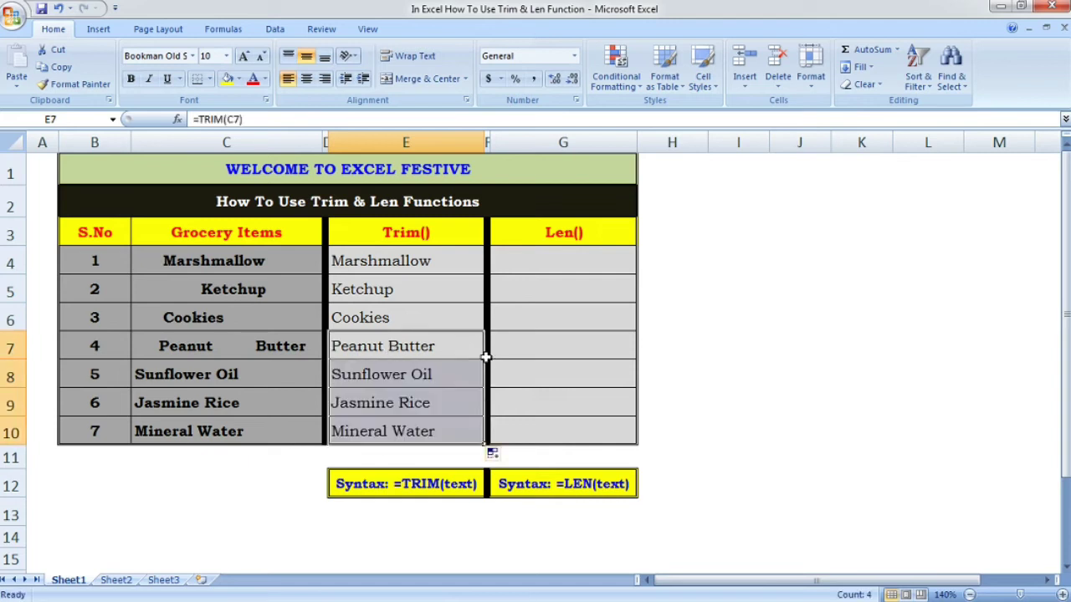
double_click(217, 374)
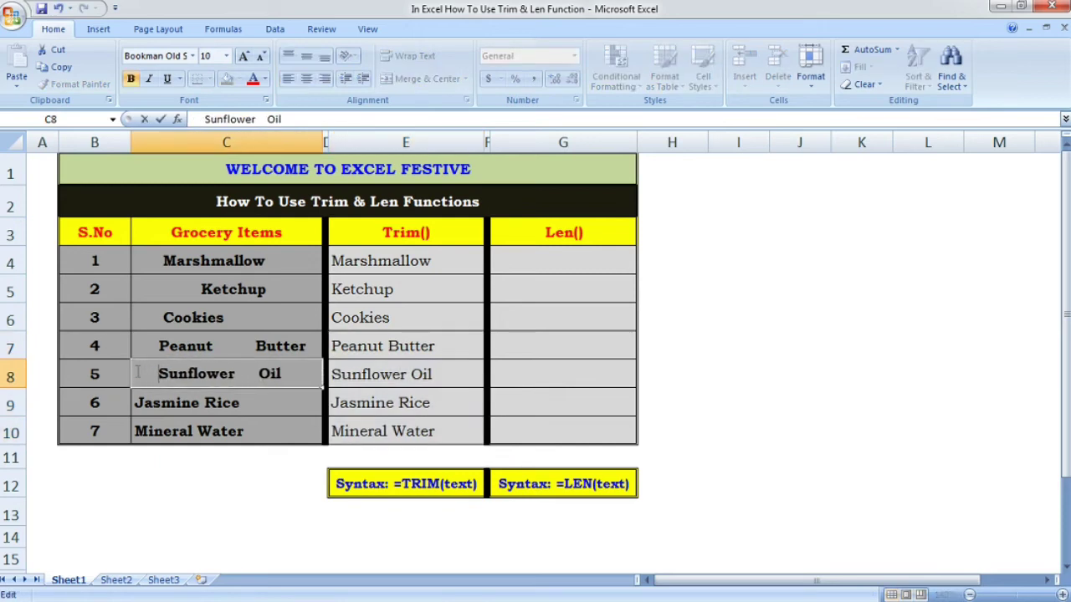
key("Return")
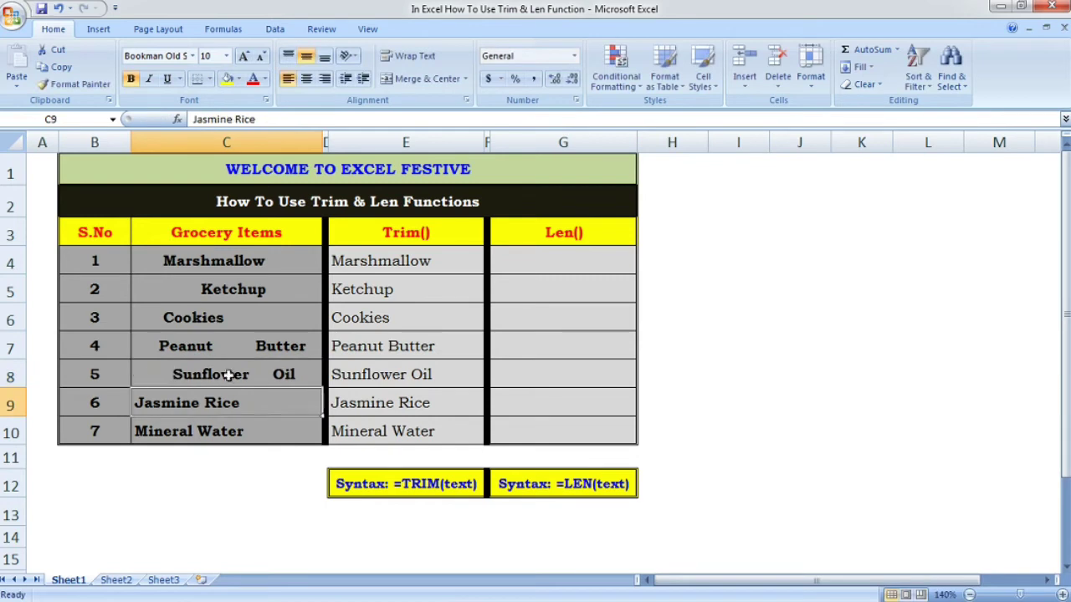
left_click(403, 376)
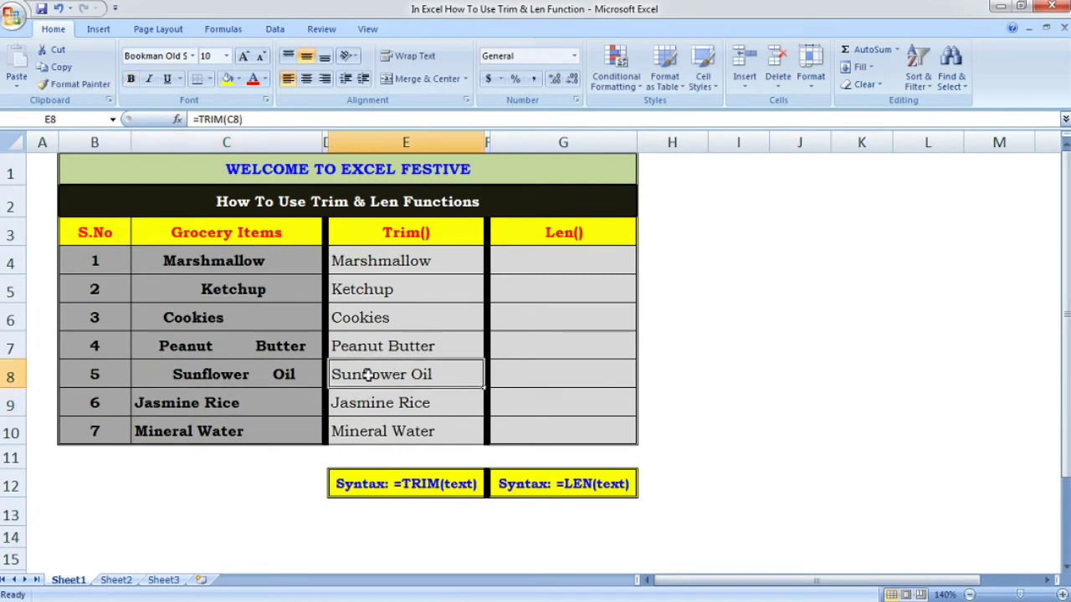
Add extra spaces to Jasmine Rice and Mineral Water, then check the TRIM results in E8–E10 and E4.
double_click(207, 402)
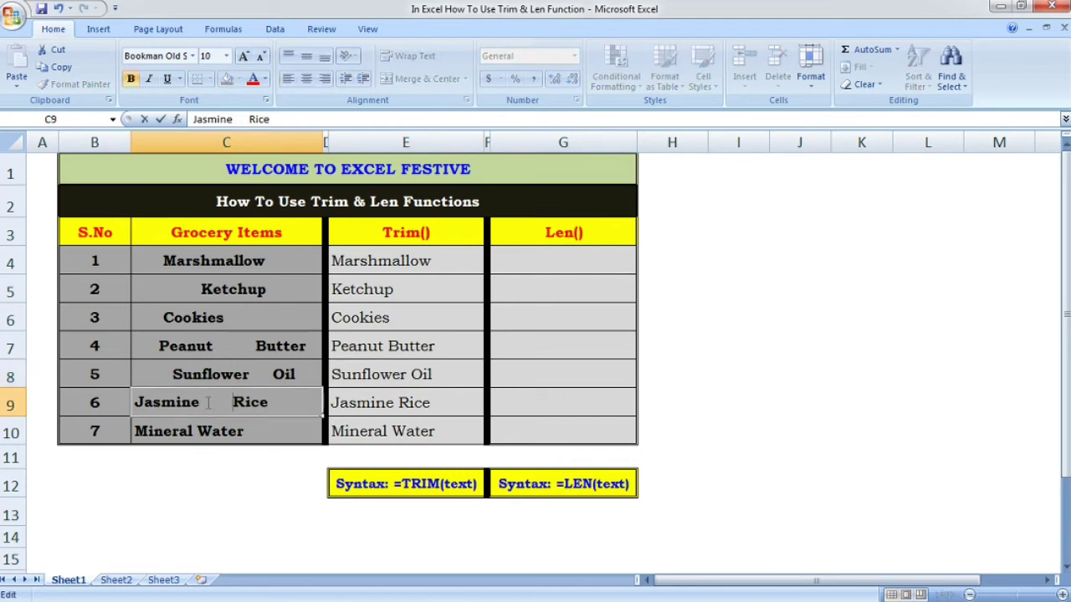
key("Return")
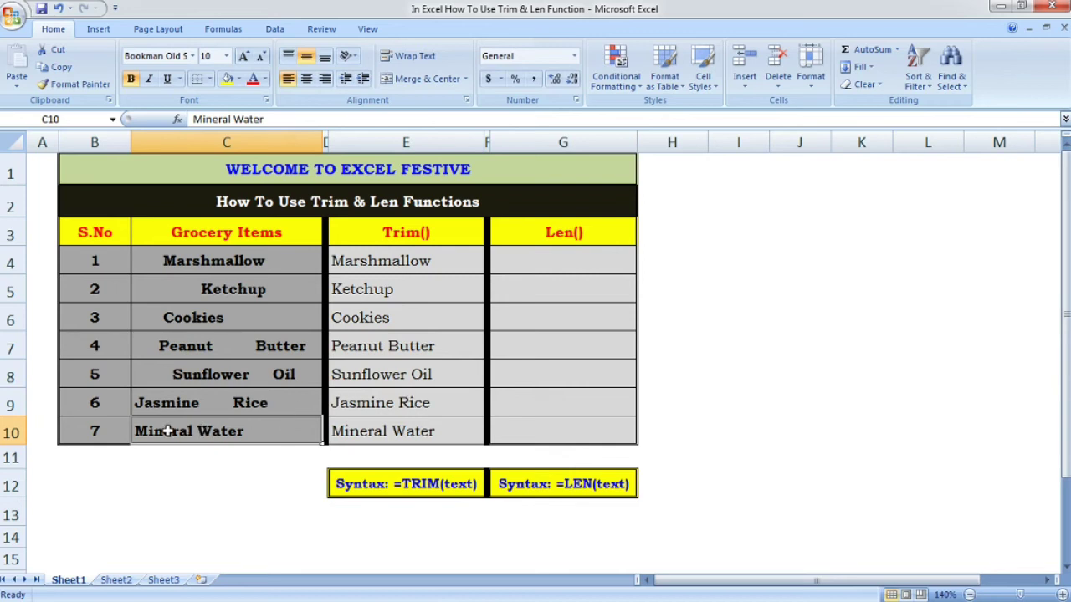
double_click(134, 430)
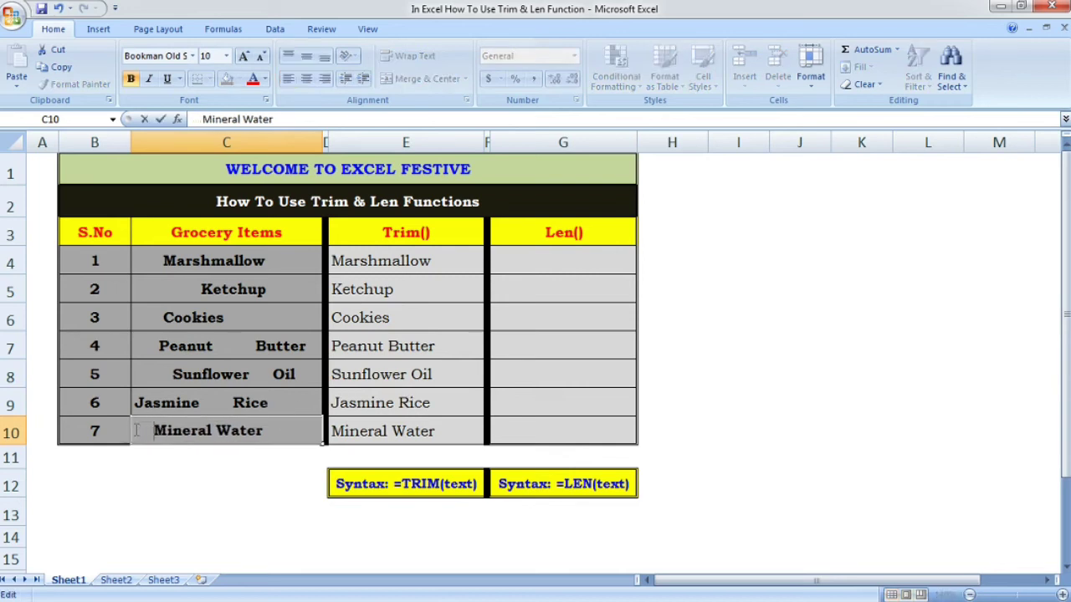
left_click(234, 430)
key("Return")
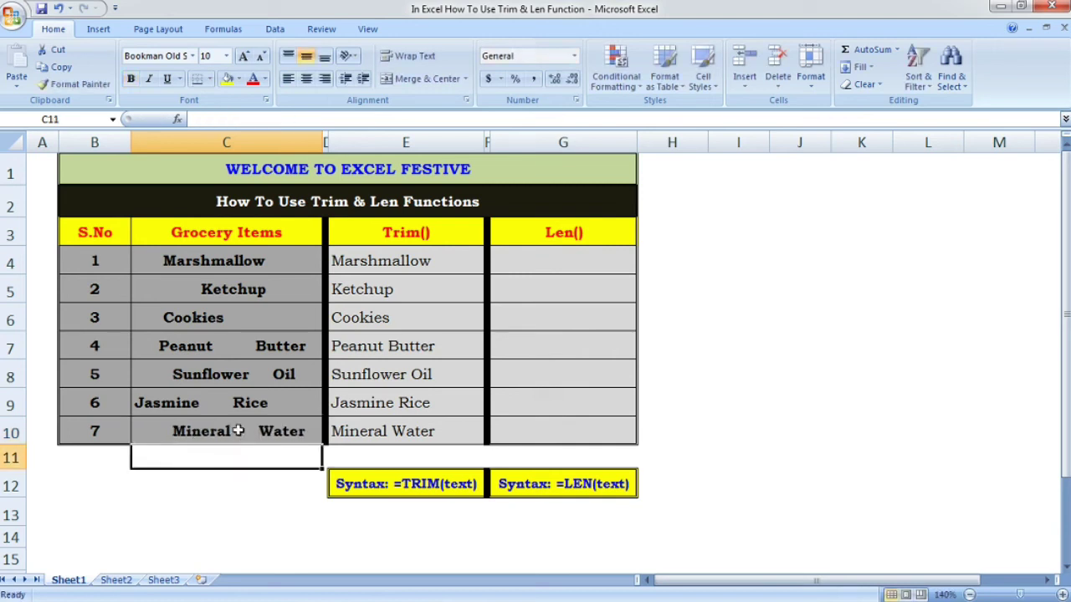
left_click(433, 438)
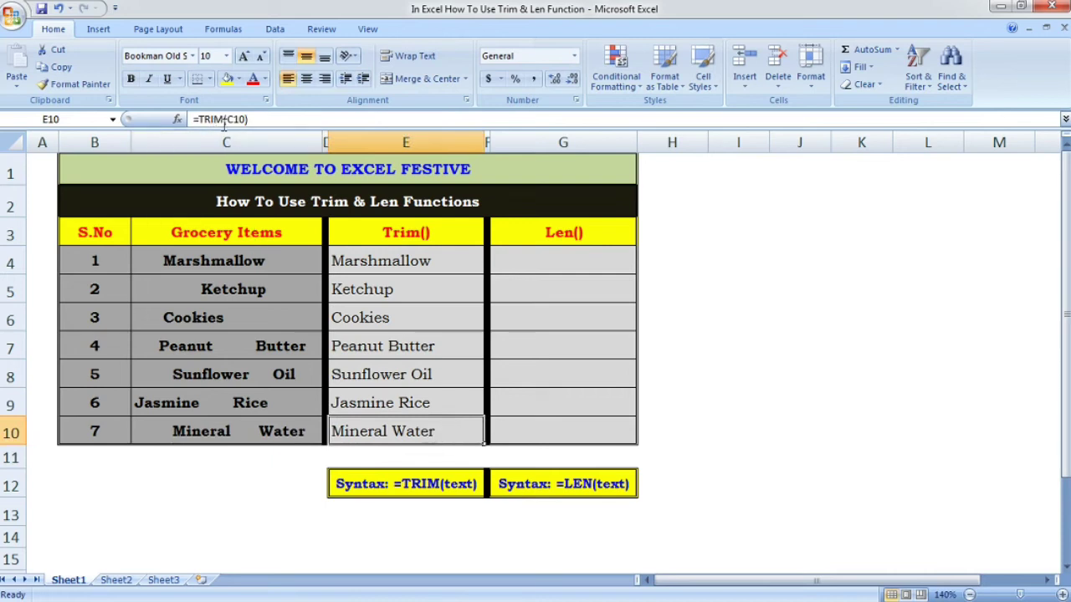
left_click(400, 381)
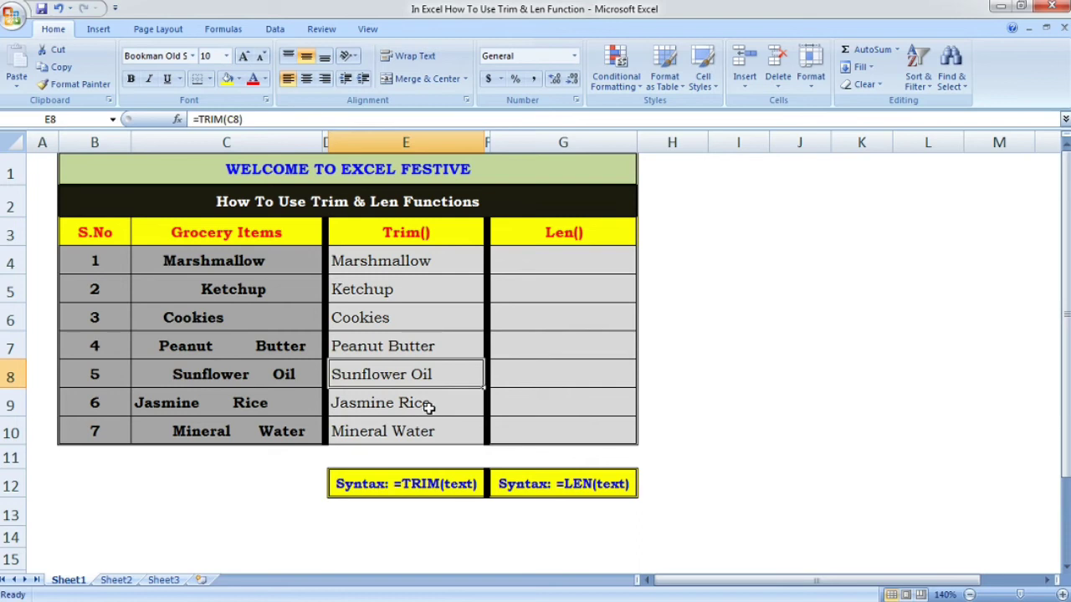
left_click(424, 274)
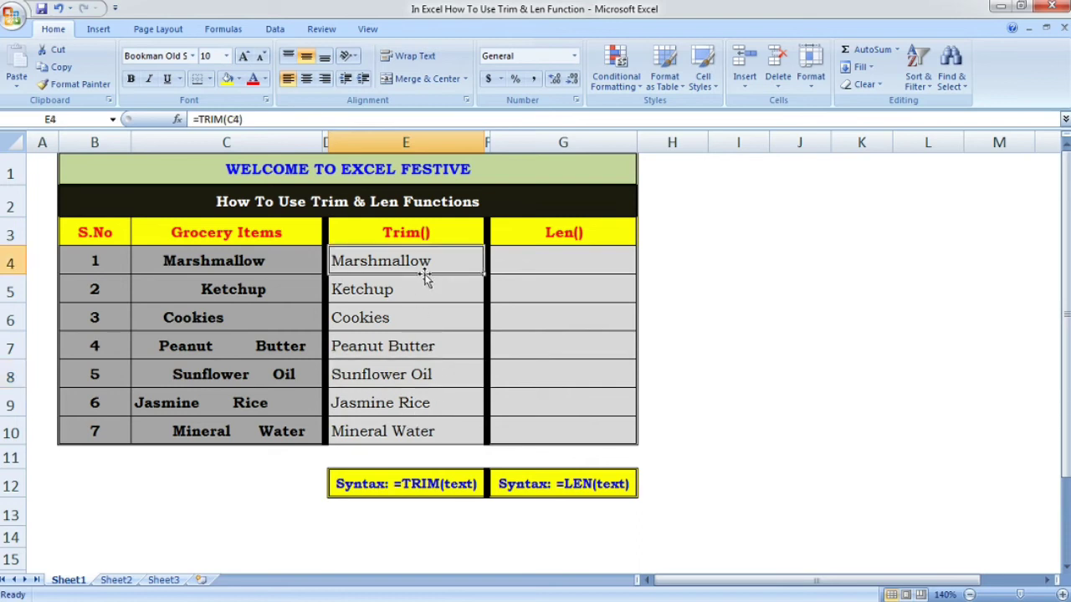
Enter =LEN(C4) in G4 to count the padded Marshmallow's 25 characters.
left_click(538, 260)
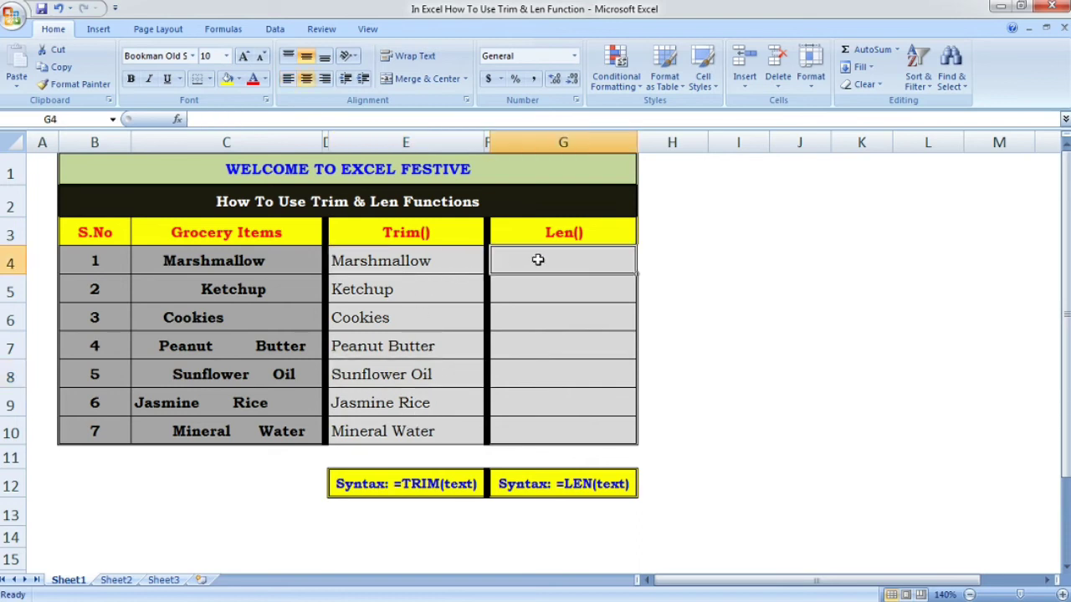
type("=")
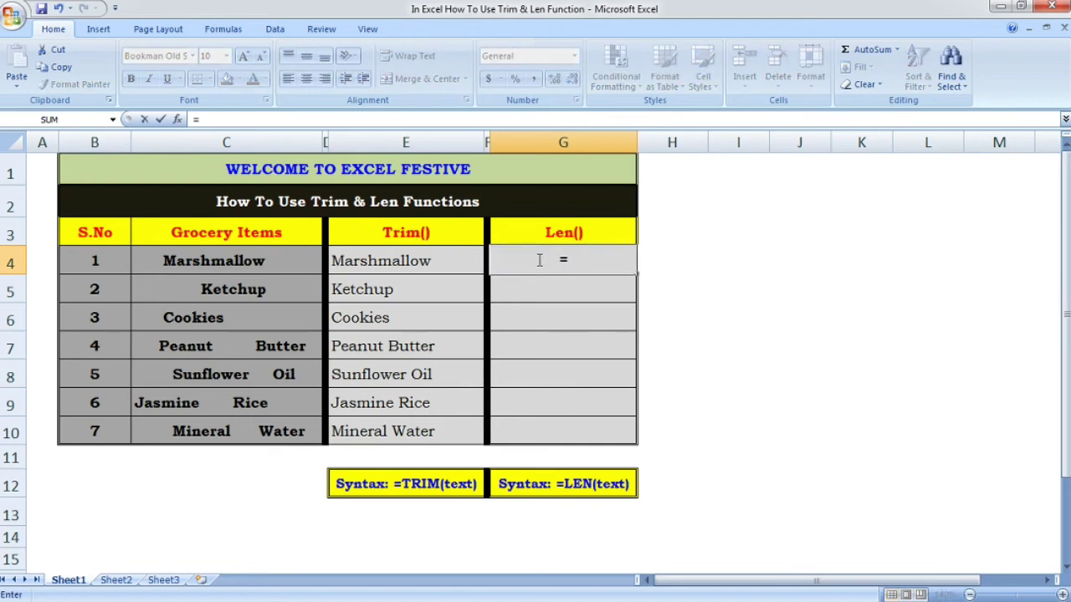
type("len")
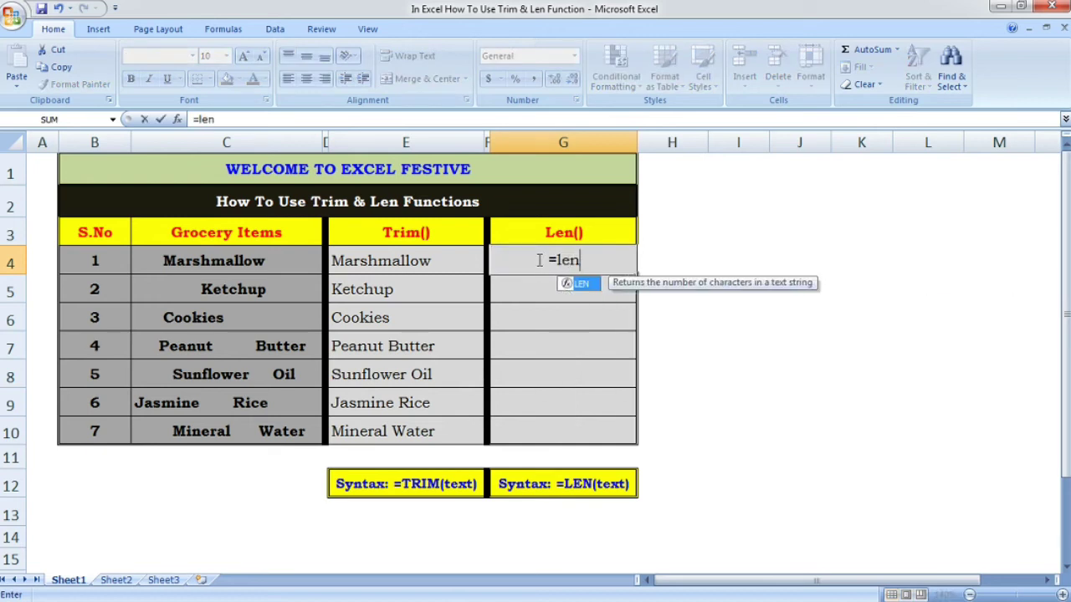
type("(")
left_click(222, 259)
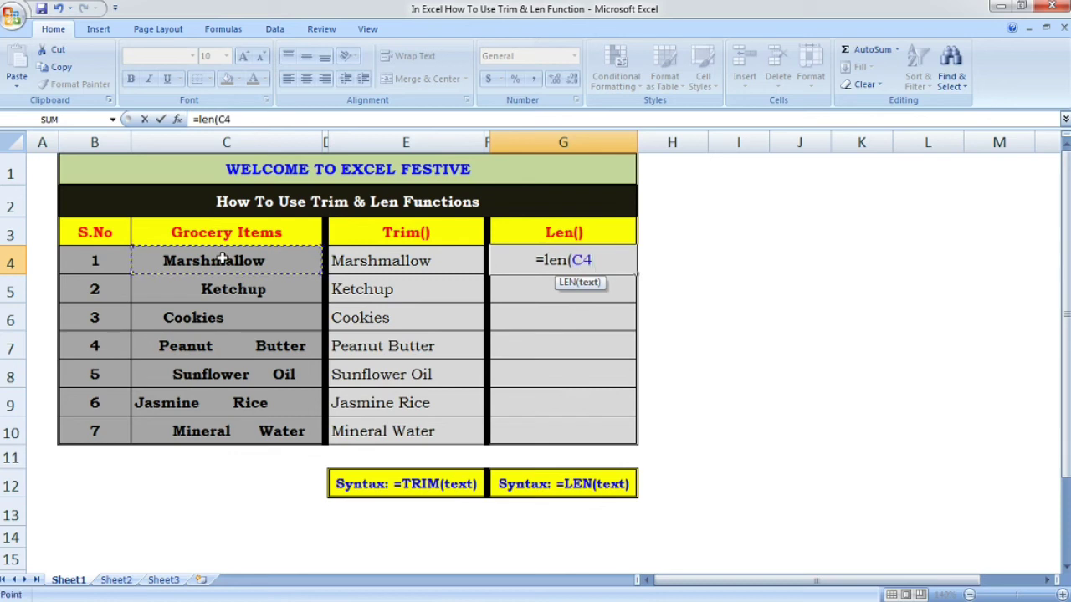
type(")")
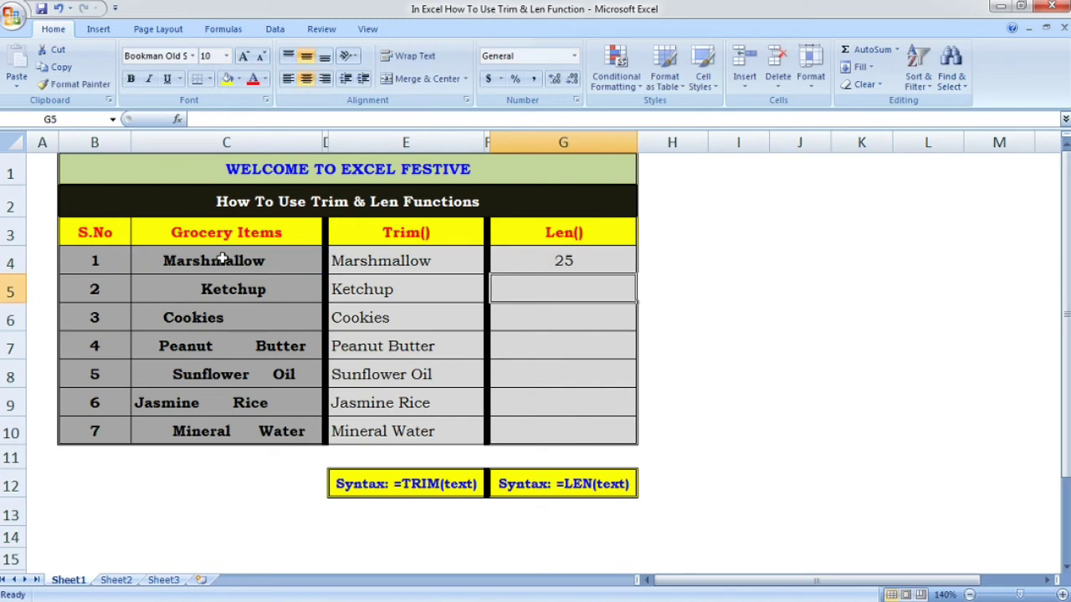
Delete padding spaces before Marshmallow in C4 so G4's count drops from 25 to 19.
left_click(549, 254)
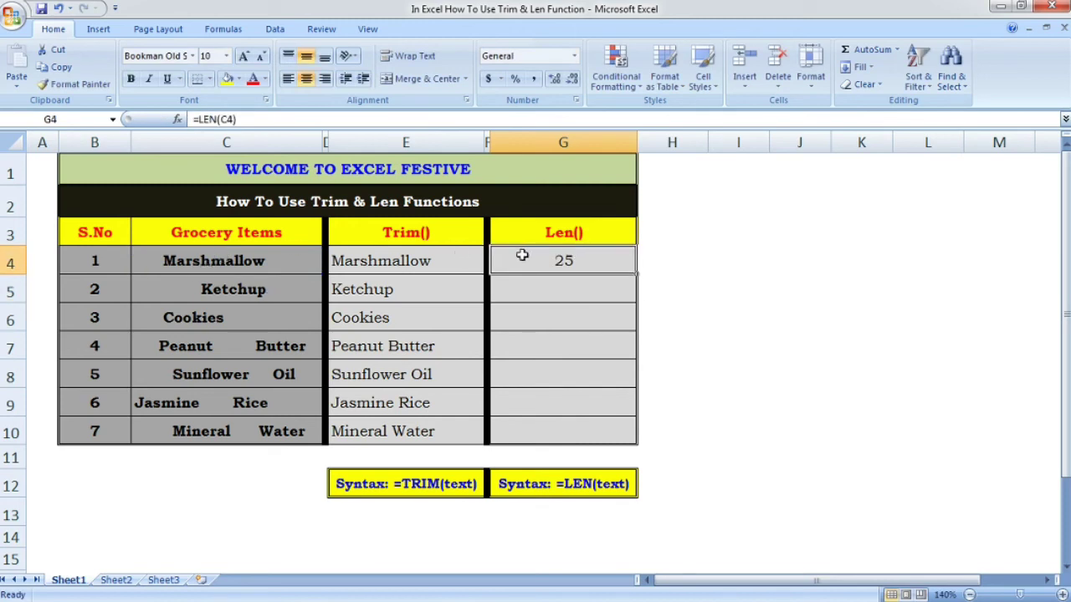
double_click(164, 260)
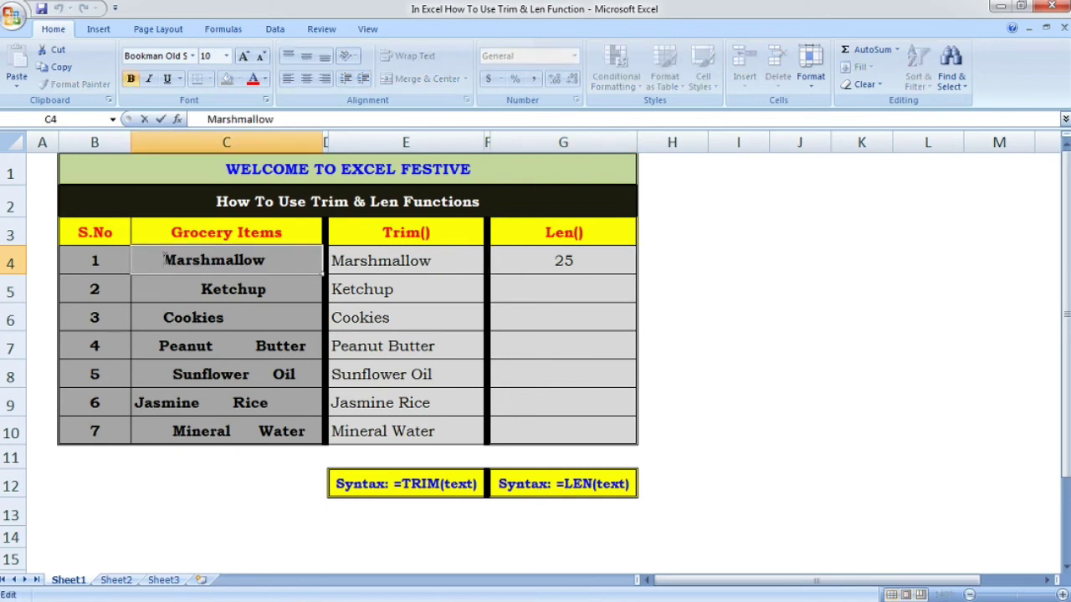
left_click(603, 256)
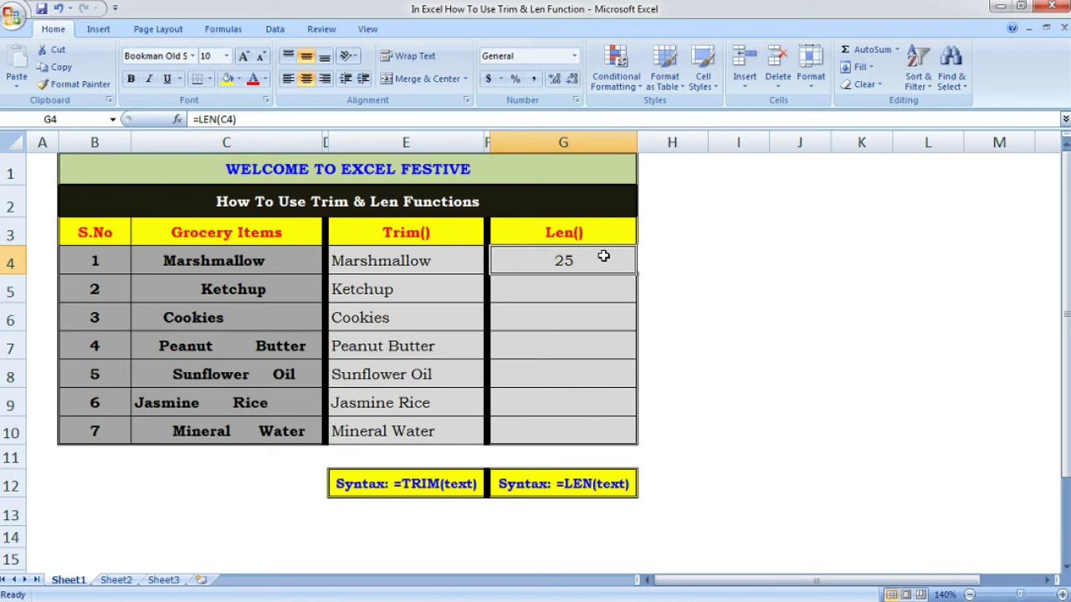
double_click(164, 260)
key("BackSpace")
key("BackSpace")
key("BackSpace")
key("BackSpace")
key("BackSpace")
key("BackSpace")
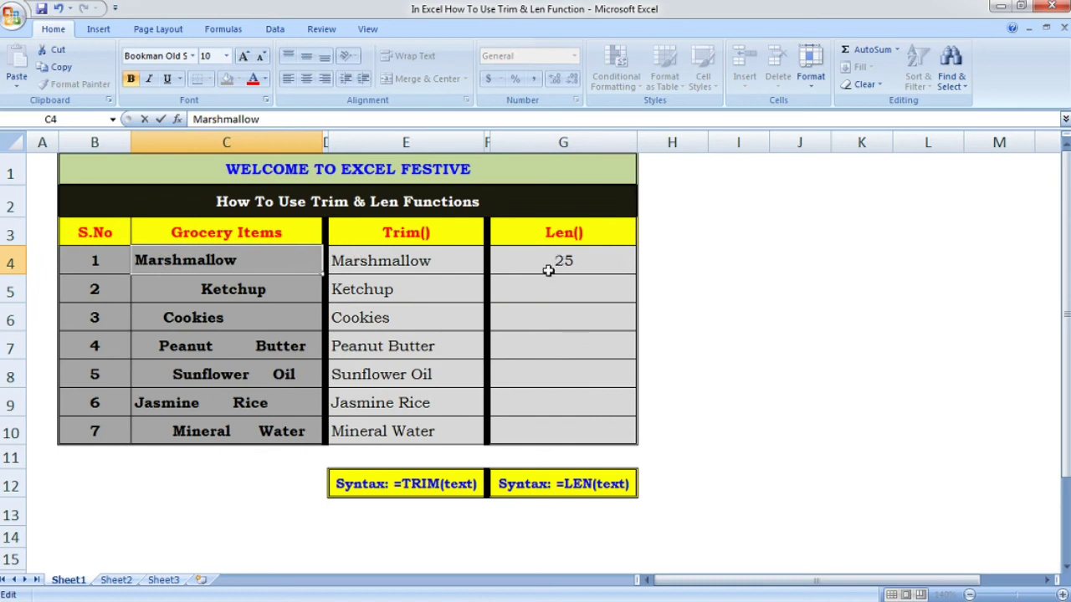
key("Return")
left_click(583, 258)
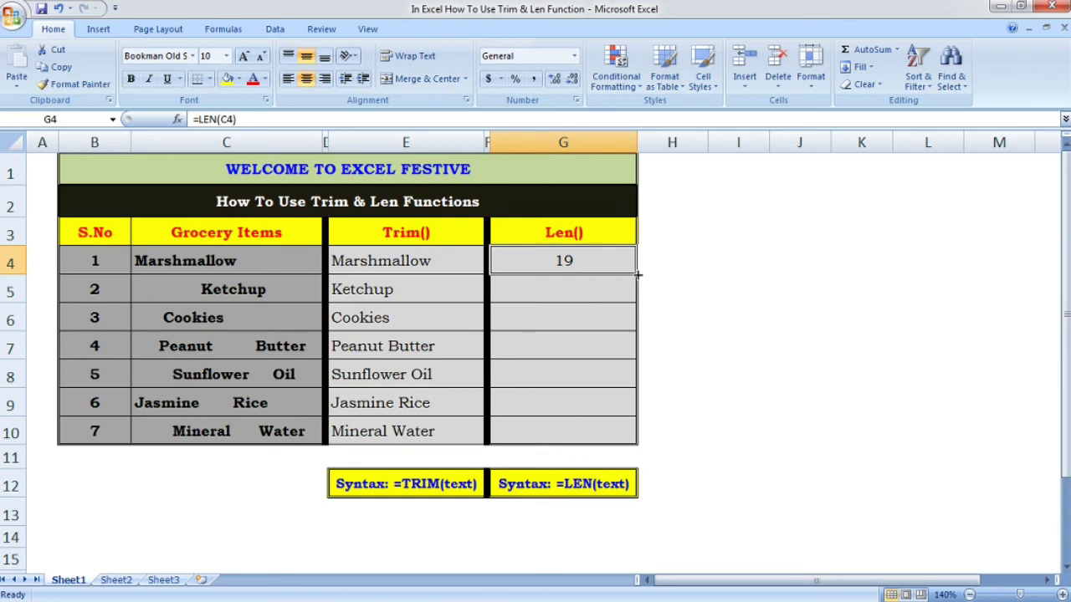
Copy the LEN formula from G4 down to G10, giving counts 21, 25, 26, 25, 18 and 26.
double_click(637, 275)
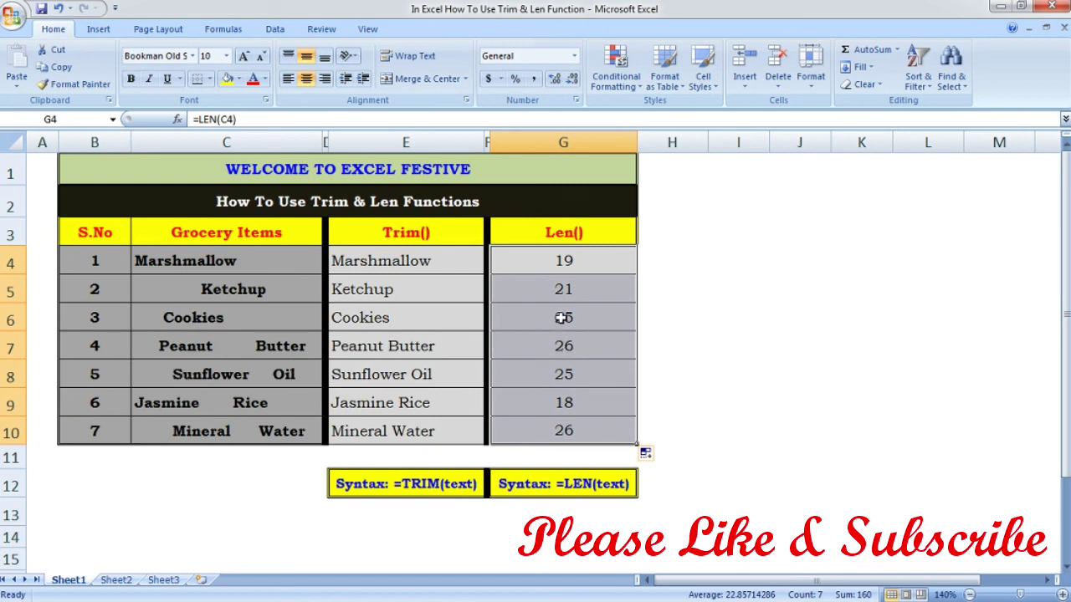
left_click(554, 317)
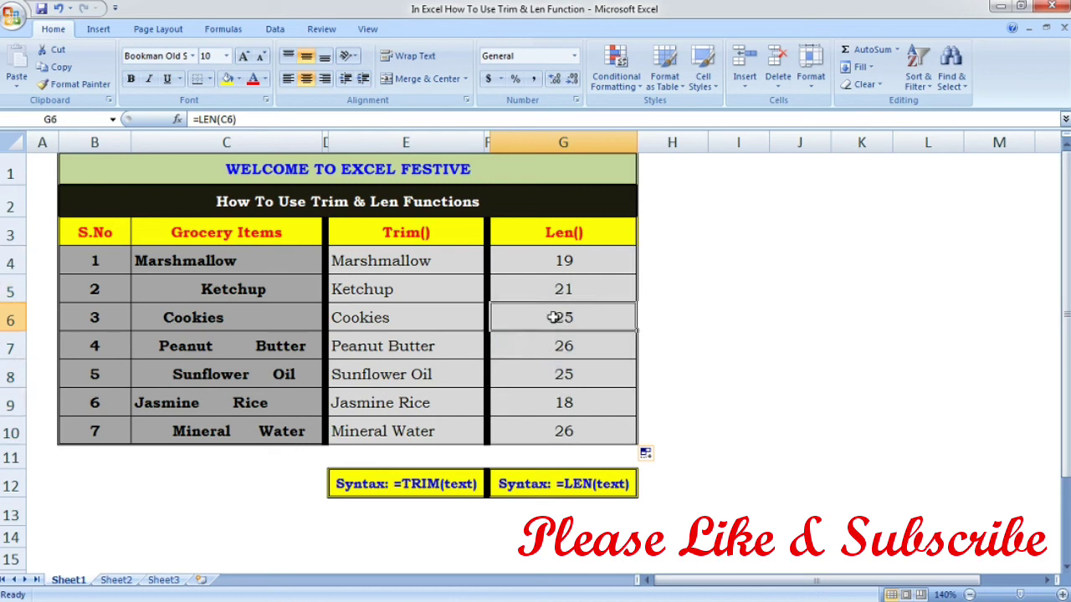
Remove the leading spaces before Cookies in C6 so G6 counts 19 characters.
double_click(165, 318)
key("BackSpace")
key("BackSpace")
key("BackSpace")
key("BackSpace")
key("BackSpace")
key("BackSpace")
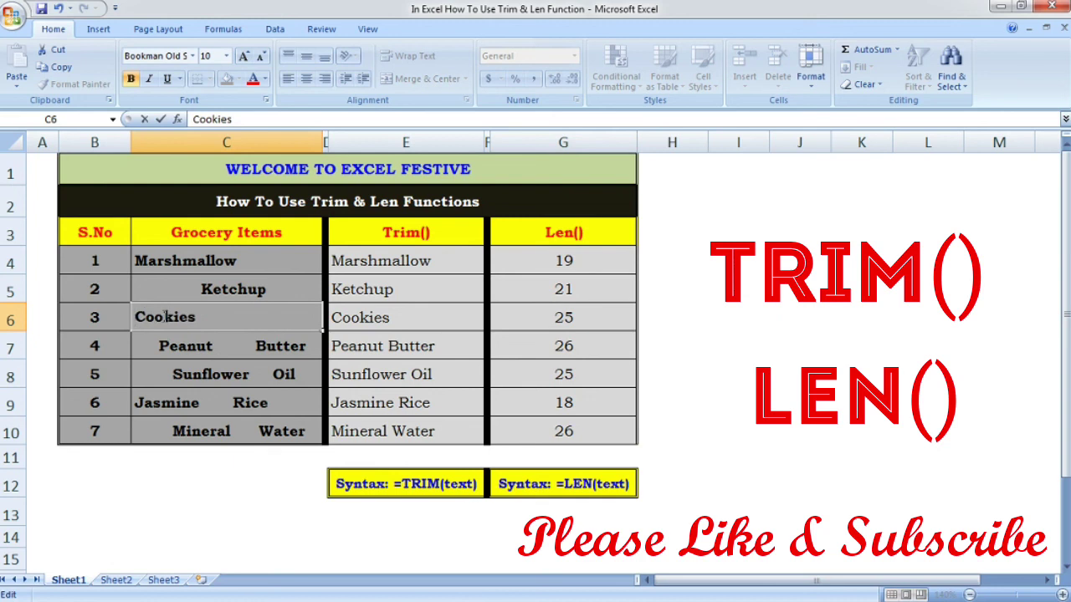
key("Return")
left_click(528, 323)
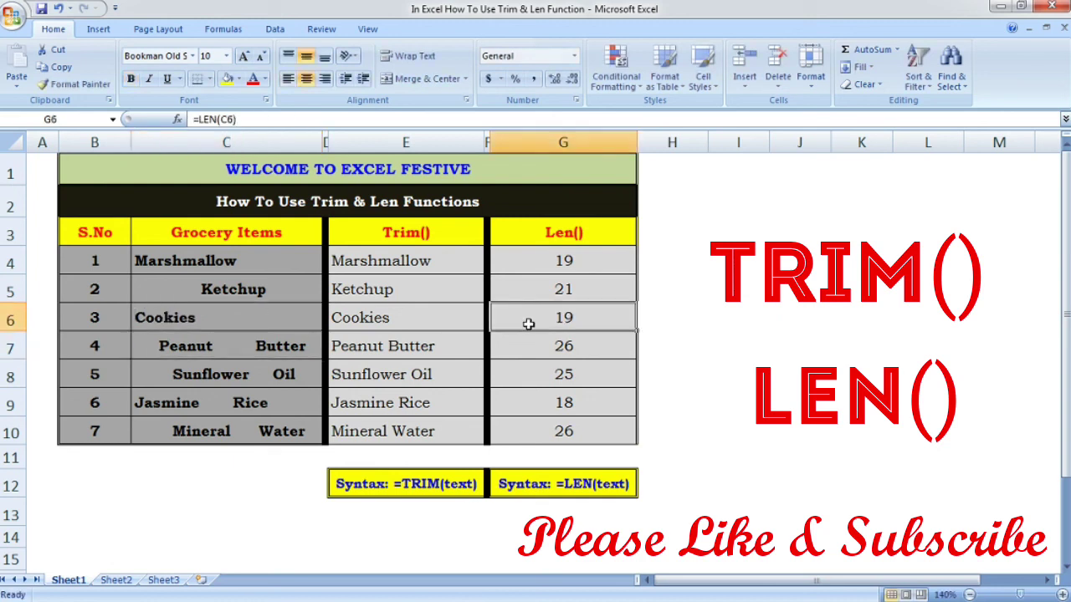
Review the Len() counts for Peanut Butter and Jasmine Rice and the TRIM results in E7 and E5.
left_click(553, 358)
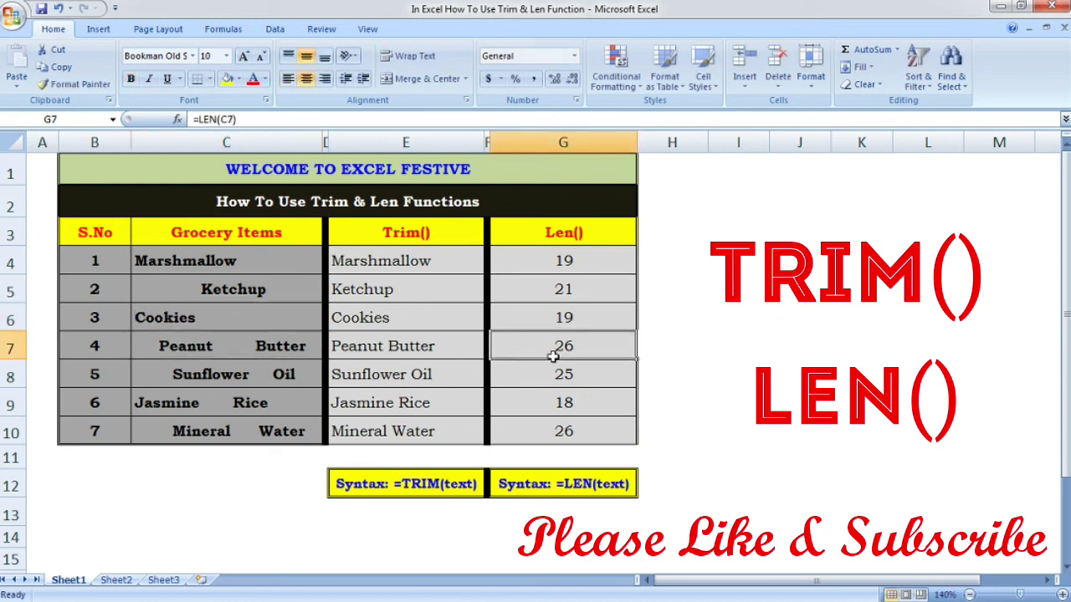
left_click(563, 400)
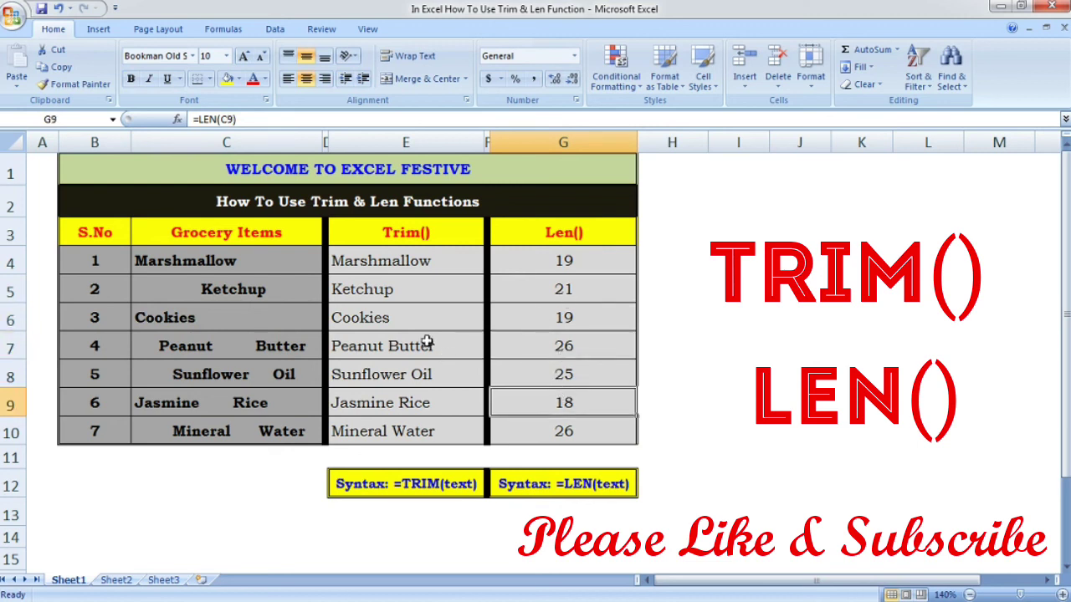
left_click(459, 338)
left_click(535, 343)
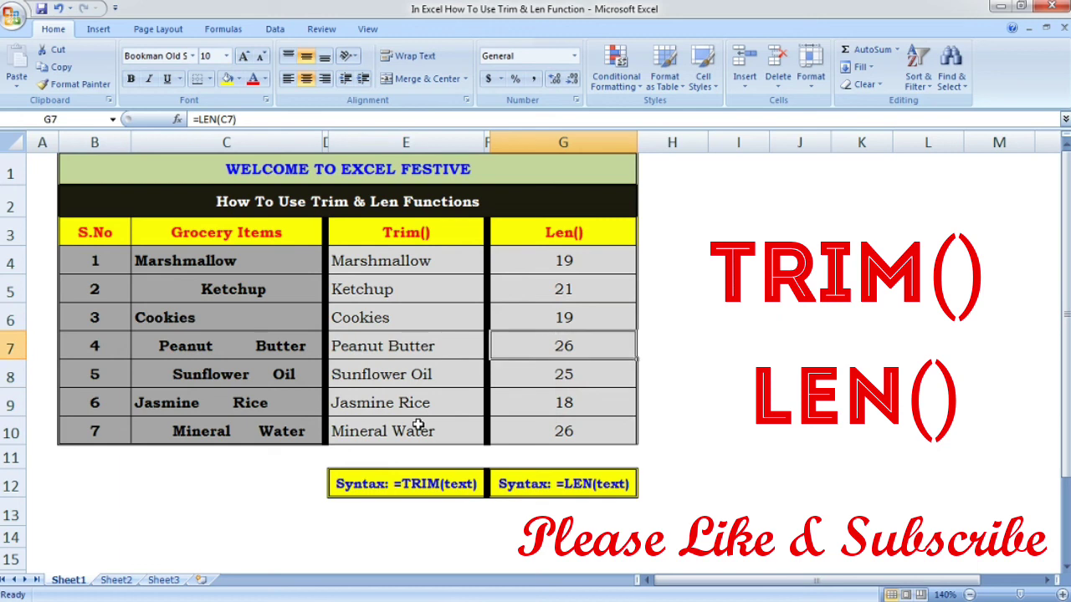
left_click(525, 392)
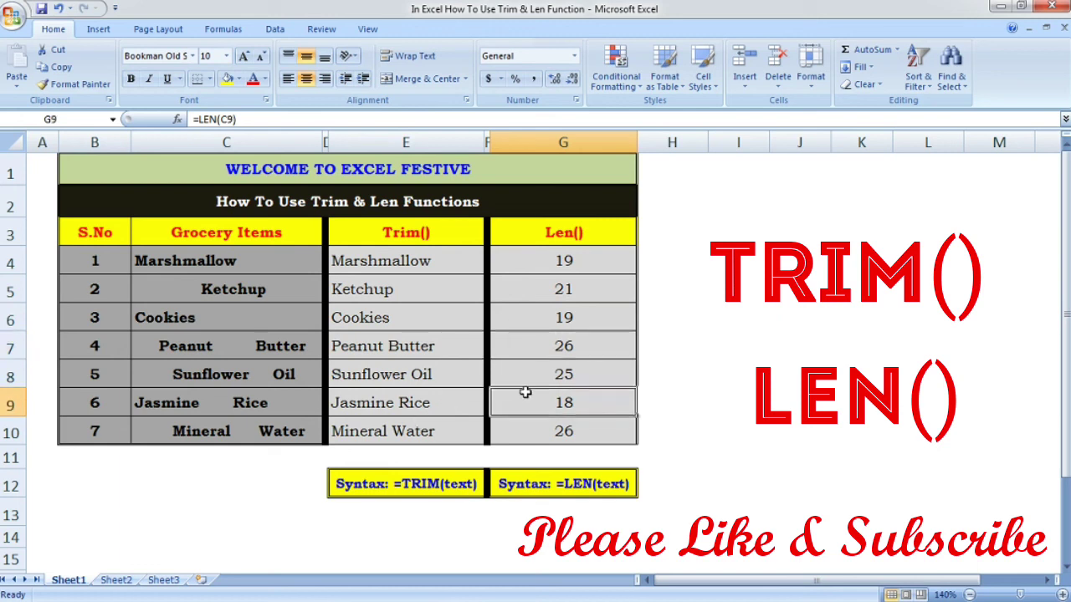
left_click(386, 283)
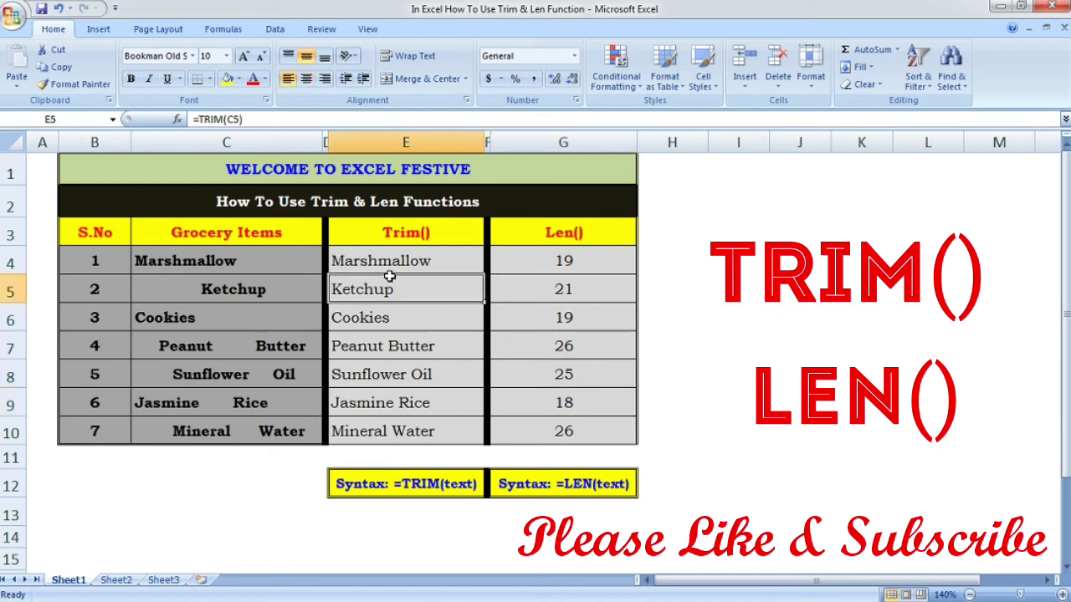
left_click(208, 253)
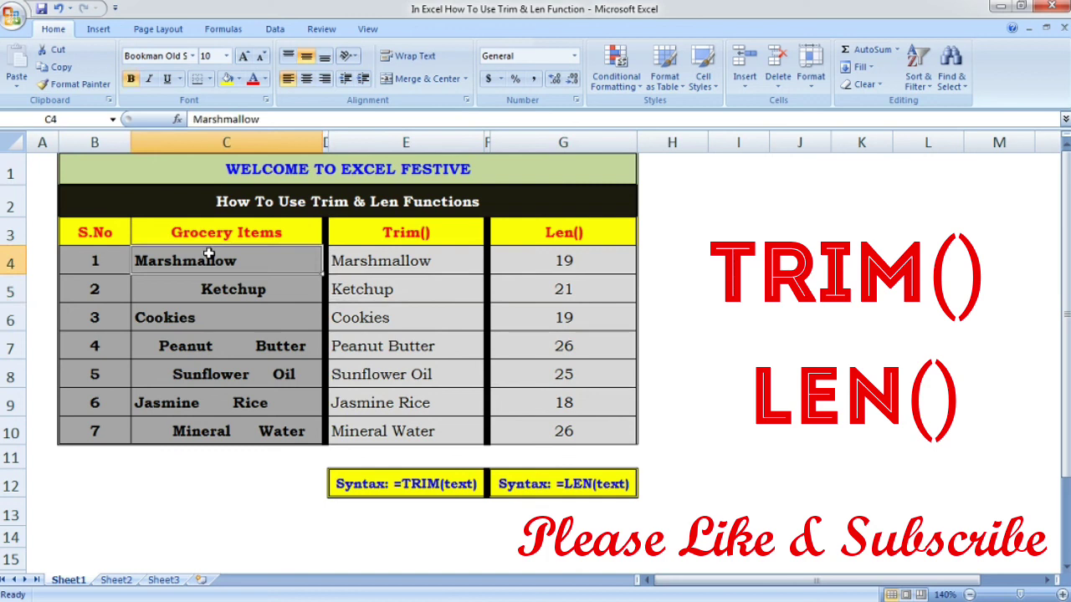